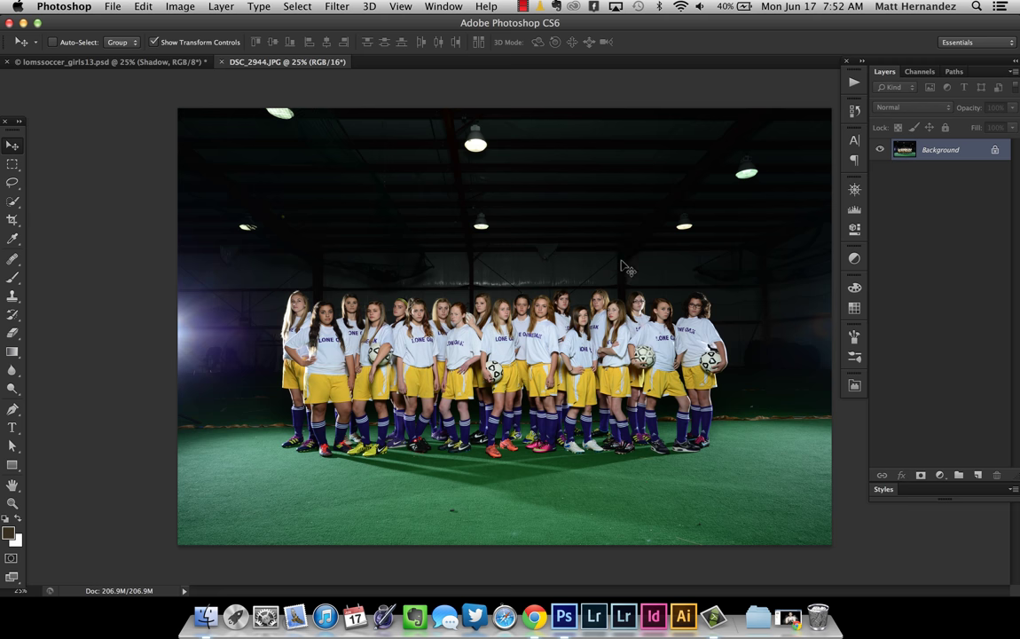
Examine the original indoor team photo DSC_2944.JPG up close, checking the players' edges and the shadows on the turf.
key(z)
click(759, 408)
click(758, 408)
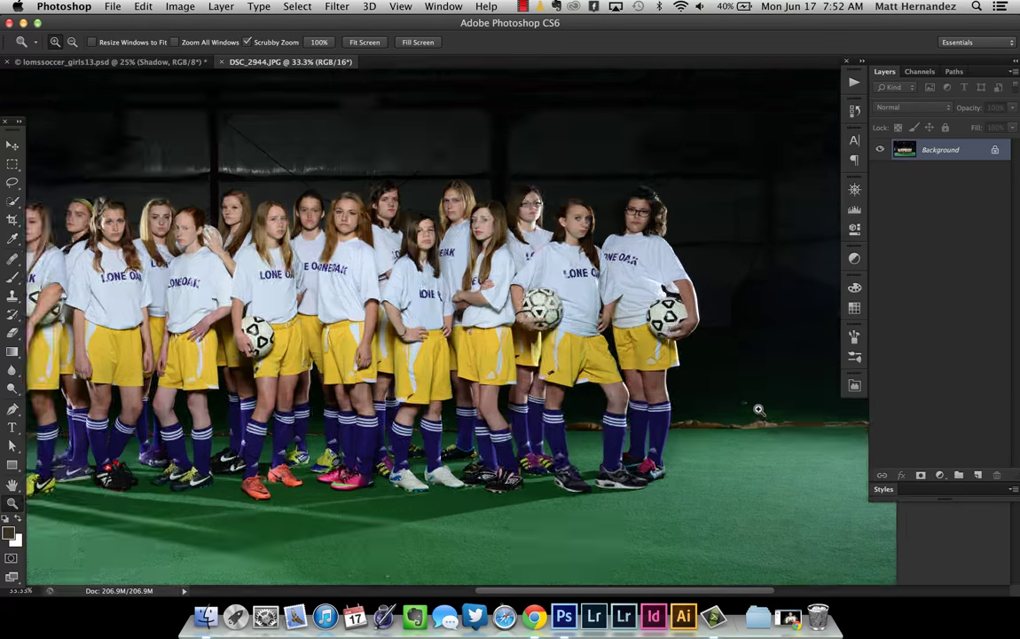
click(758, 408)
click(758, 408)
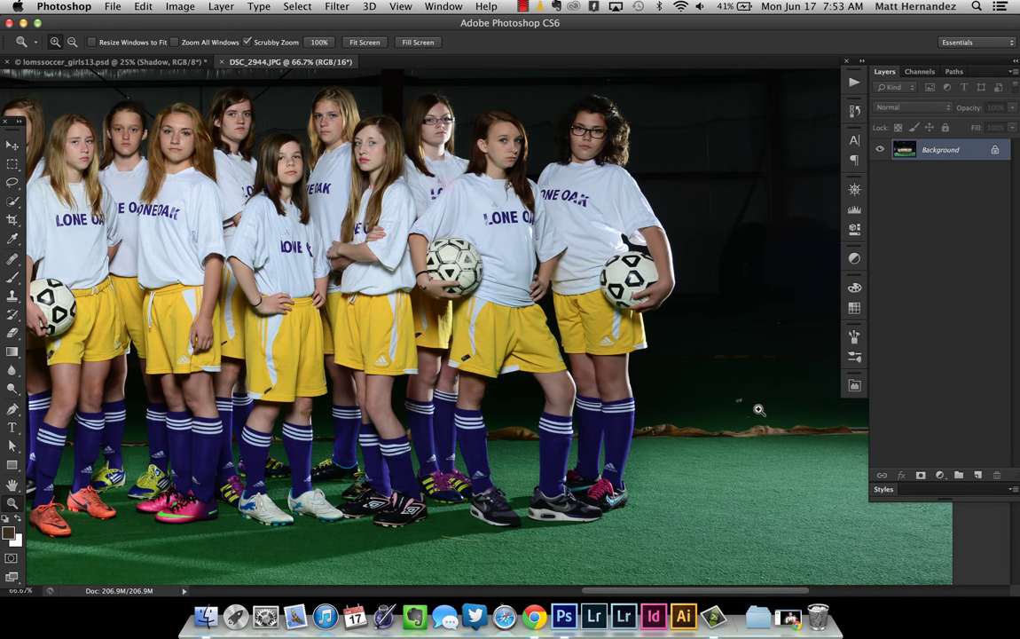
alt+click(759, 408)
alt+click(759, 408)
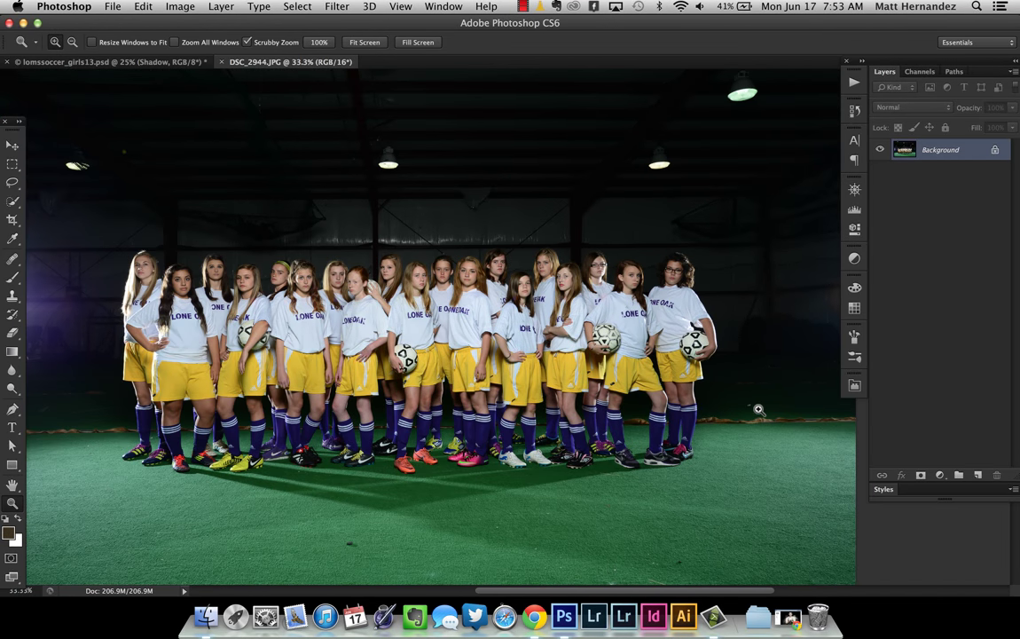
alt+click(758, 408)
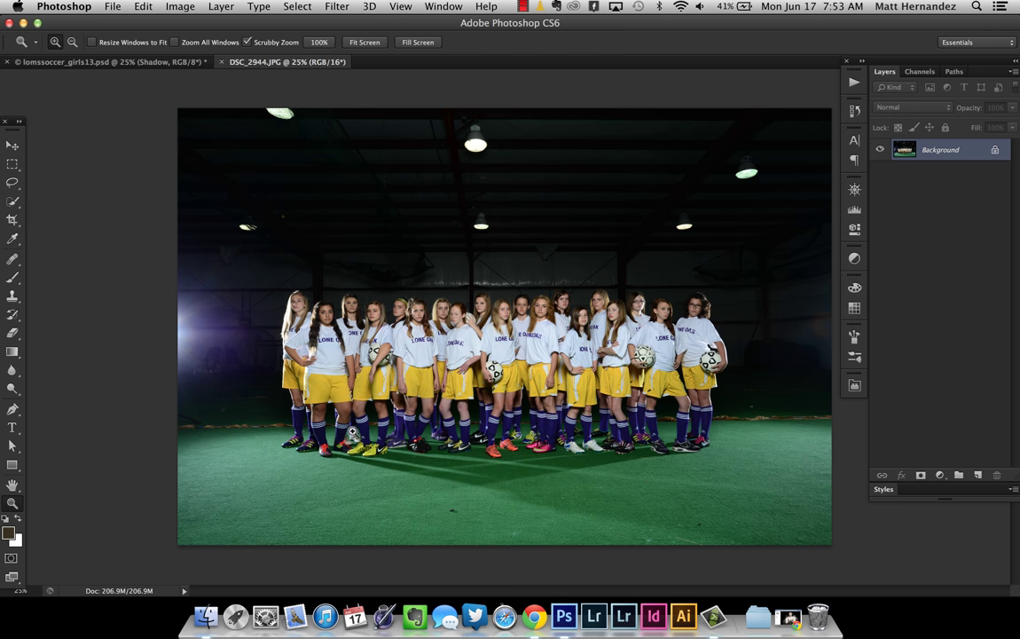
click(582, 461)
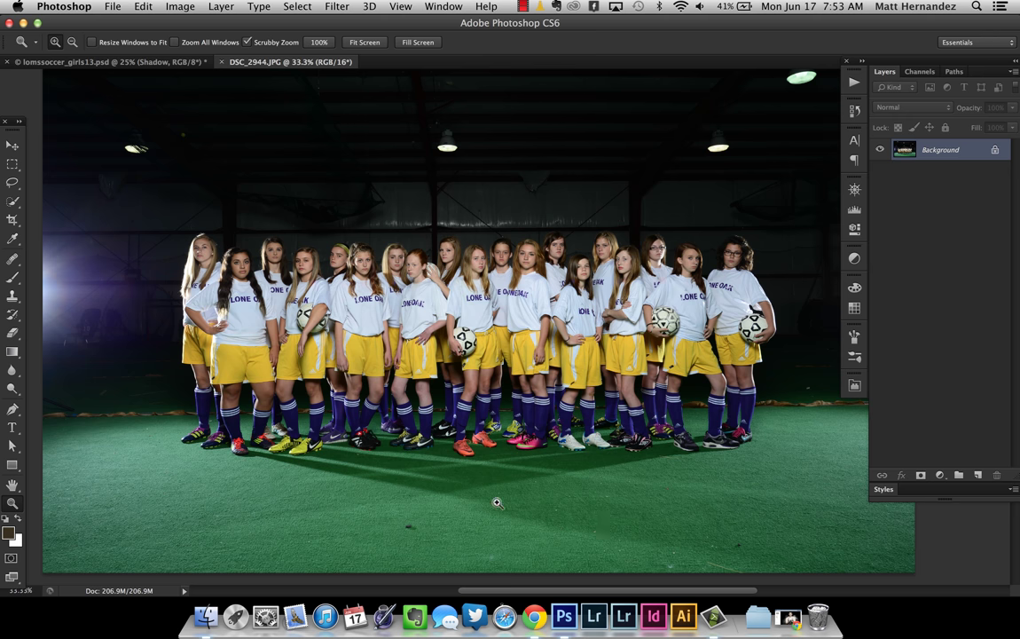
Switch to lomssoccer_girls13.psd and compare the field composite with Group 7 hidden and shown.
click(133, 61)
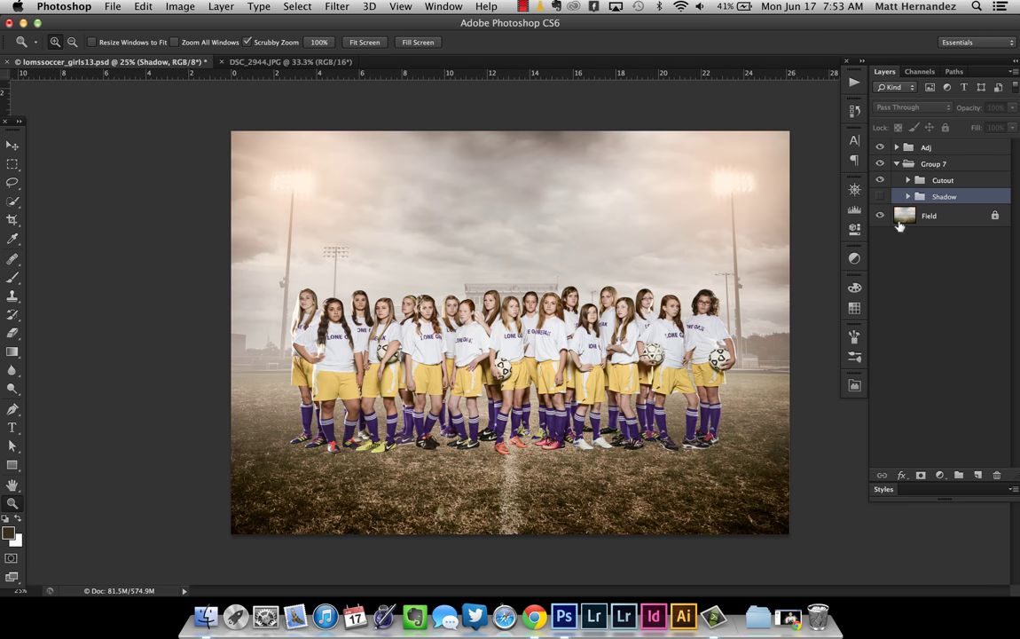
click(880, 165)
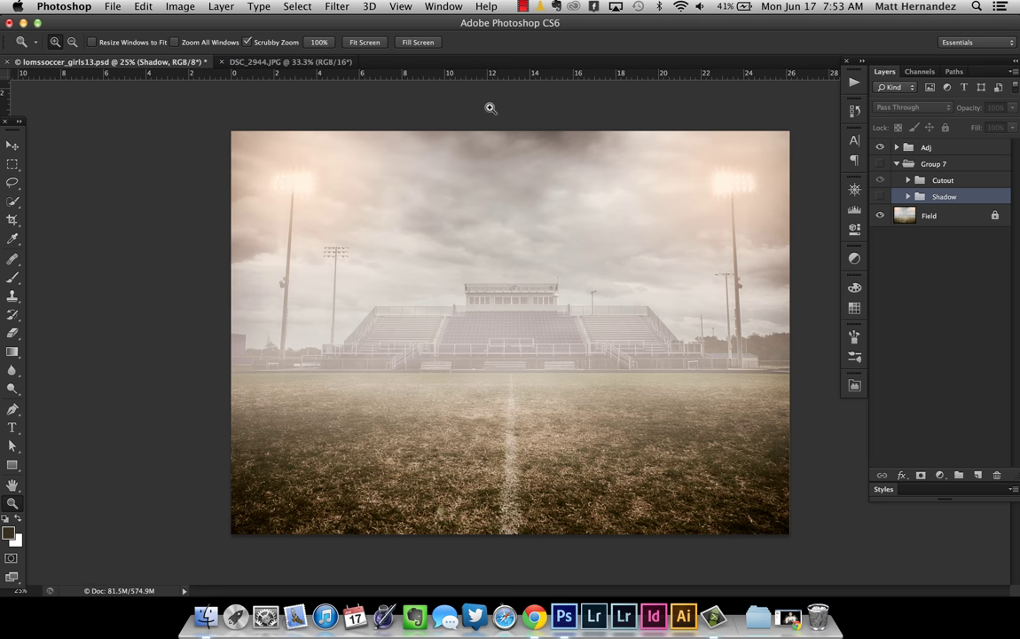
click(880, 165)
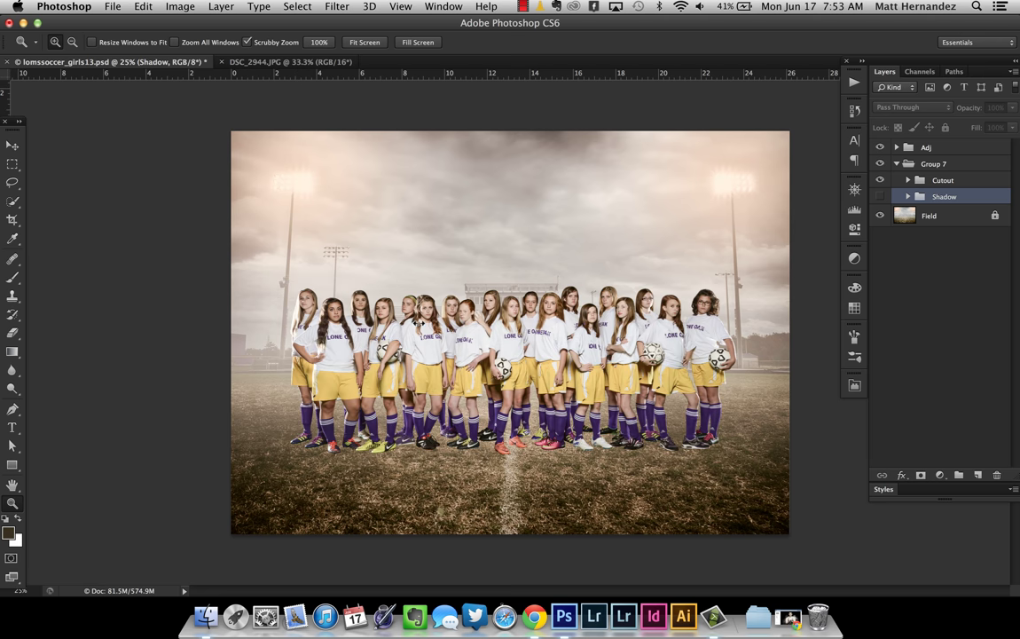
click(523, 393)
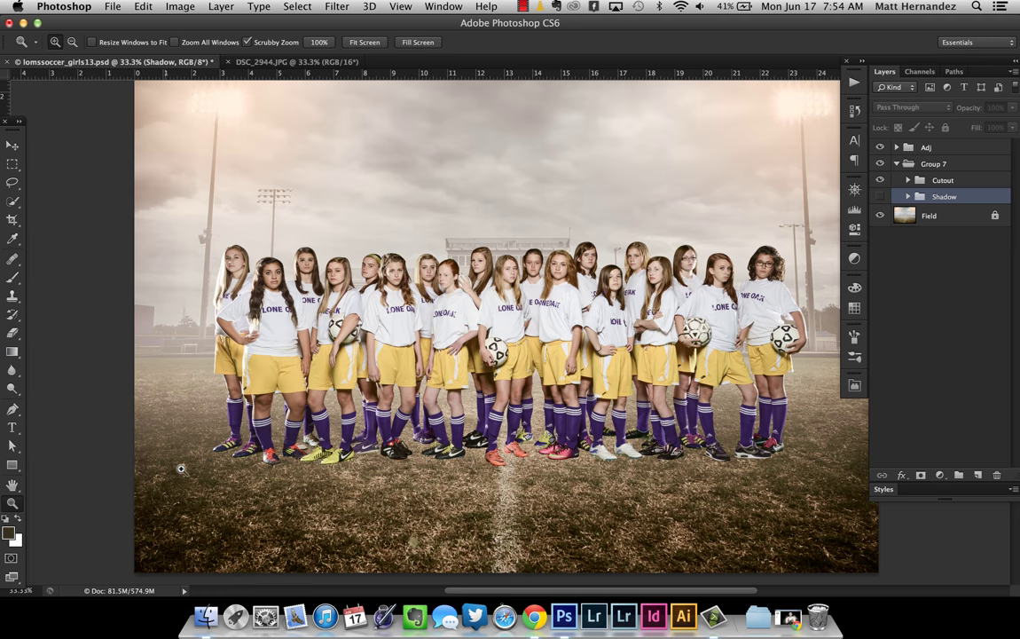
Show the Shadow group, expand it and select Layer 16 copy 4, comparing the composite with and without the group.
click(879, 196)
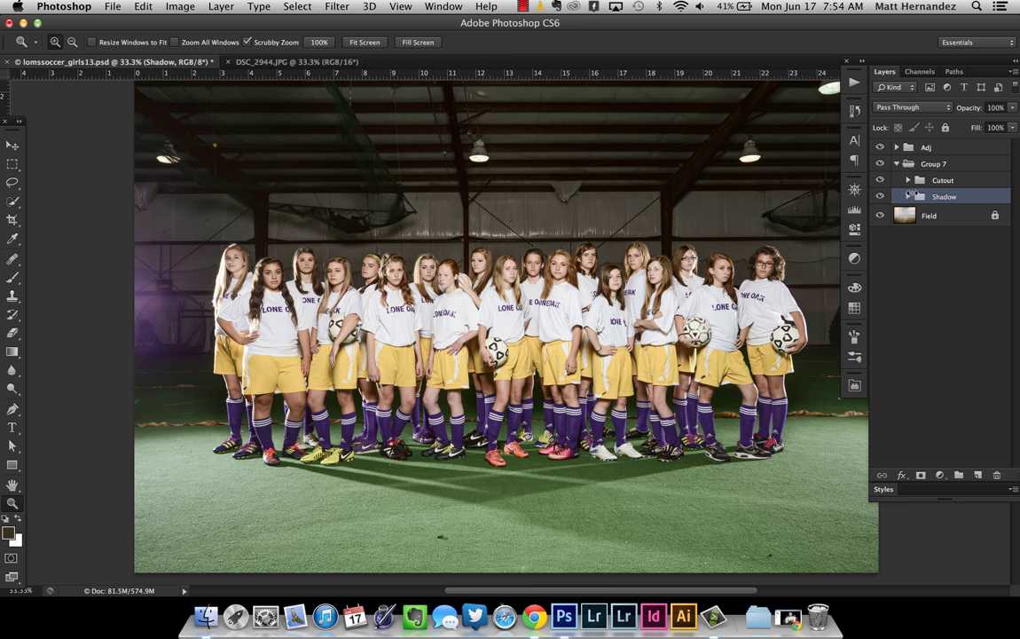
click(880, 196)
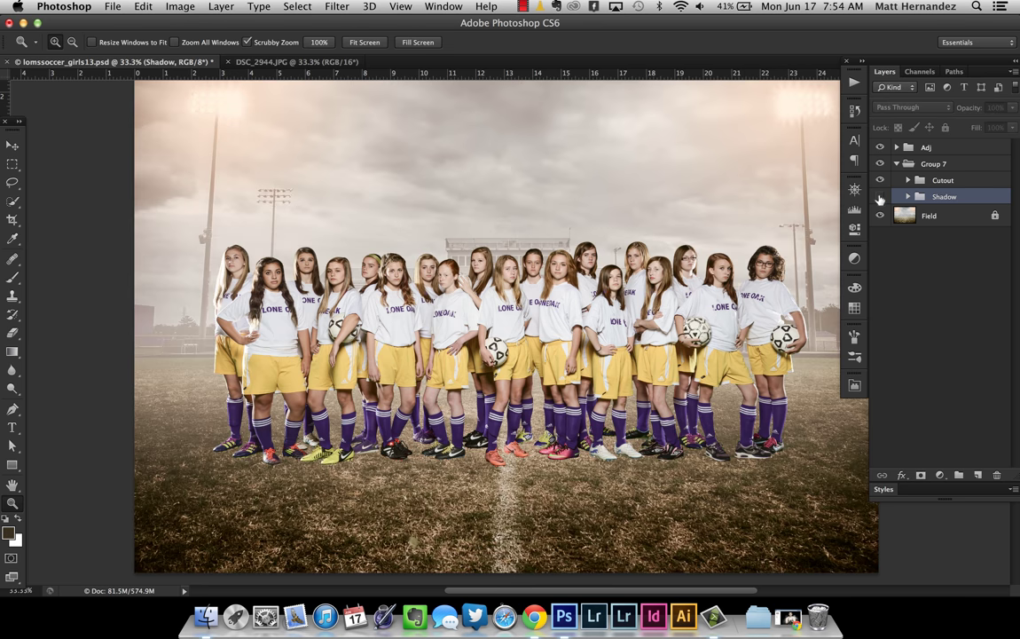
click(879, 196)
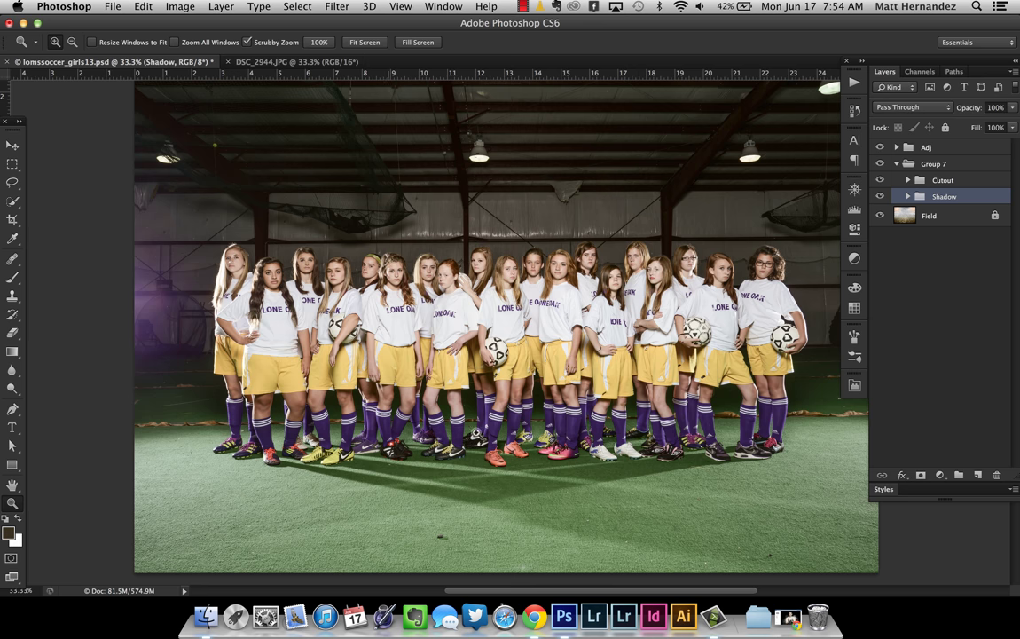
click(907, 197)
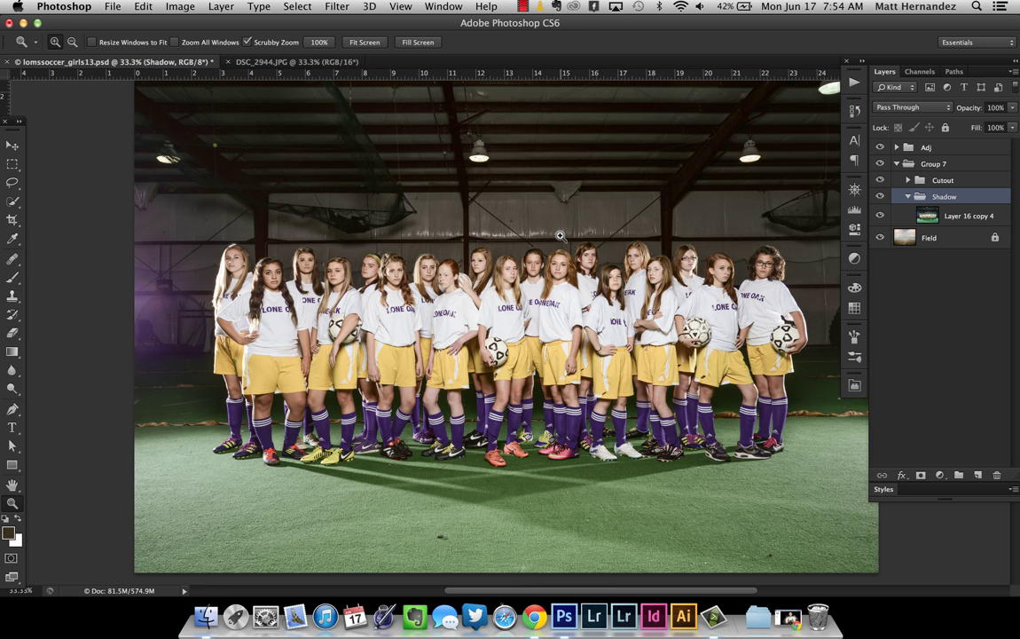
click(942, 216)
click(880, 196)
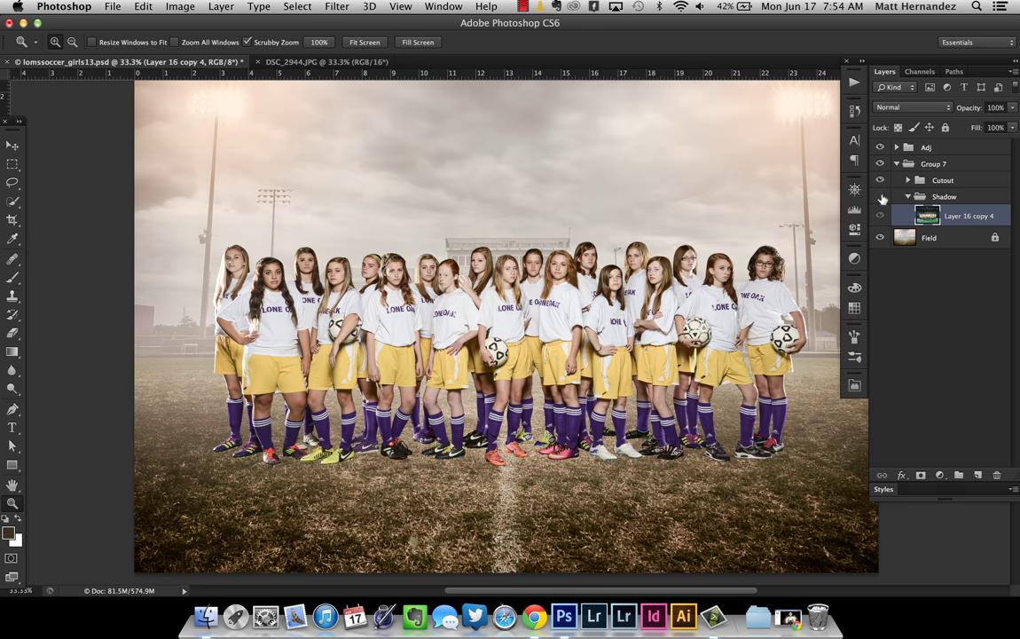
click(880, 196)
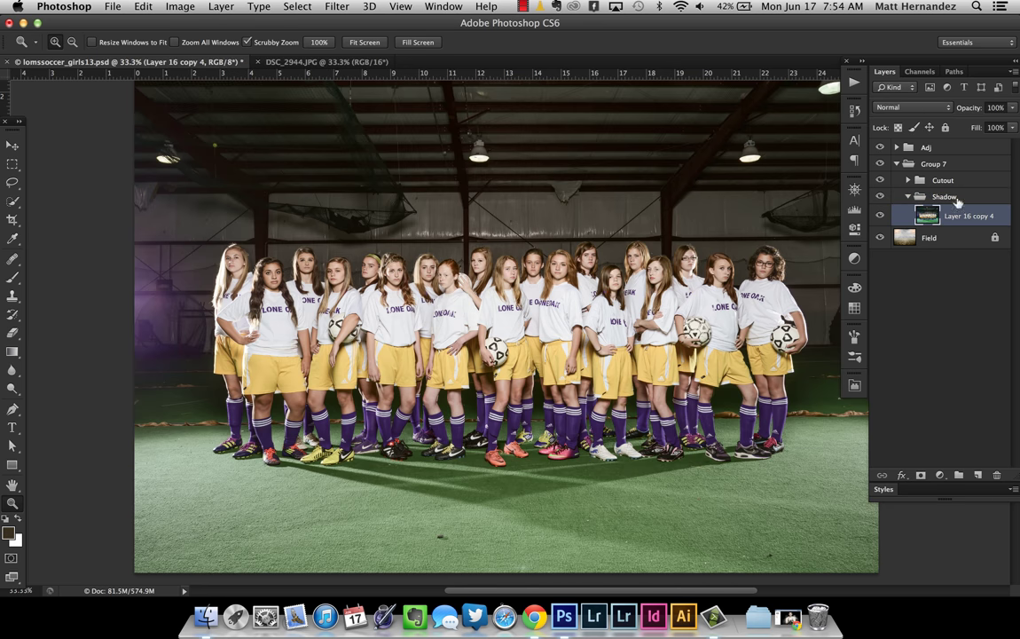
Set the blend mode of Layer 16 copy 4 in the Shadow group to Multiply.
click(908, 197)
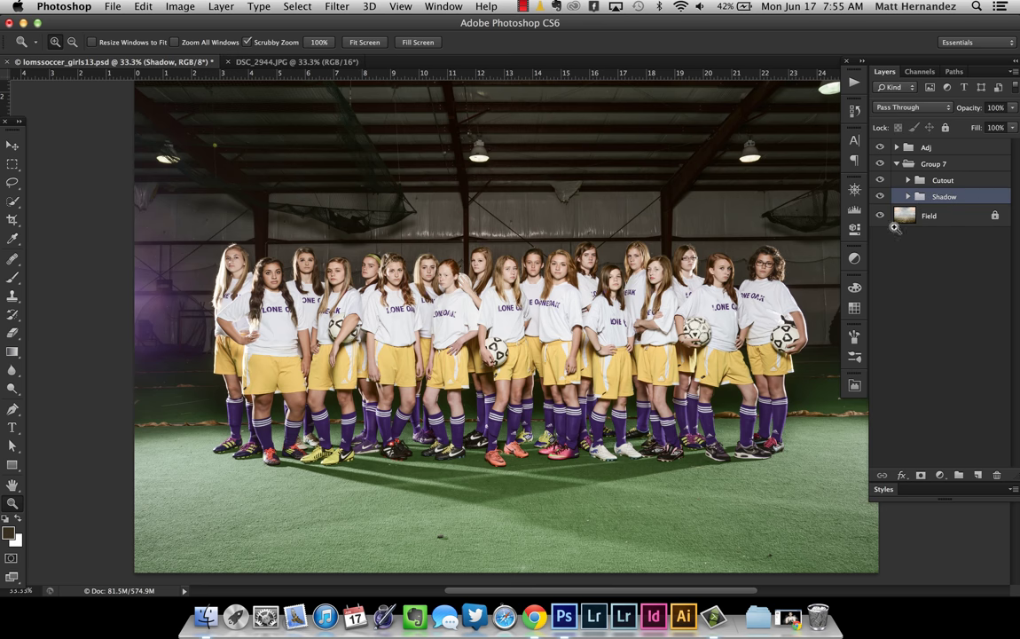
click(907, 197)
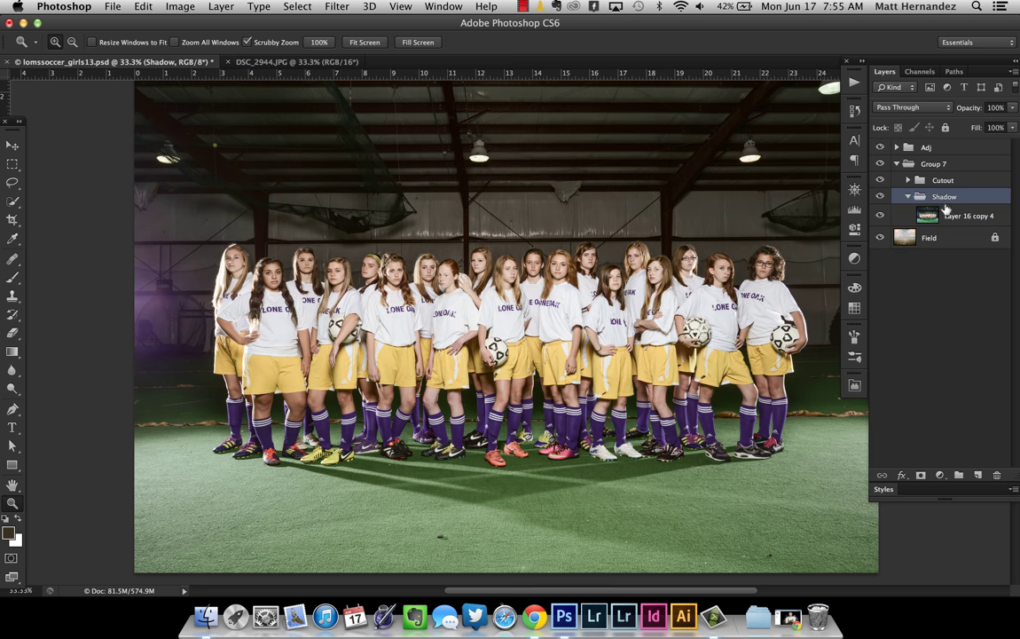
click(922, 220)
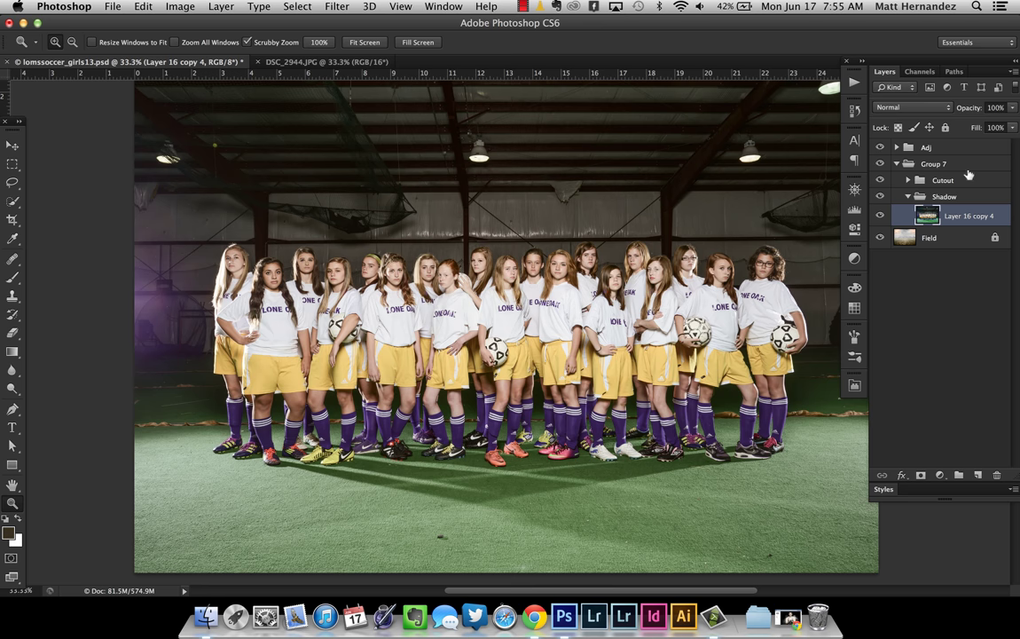
click(913, 107)
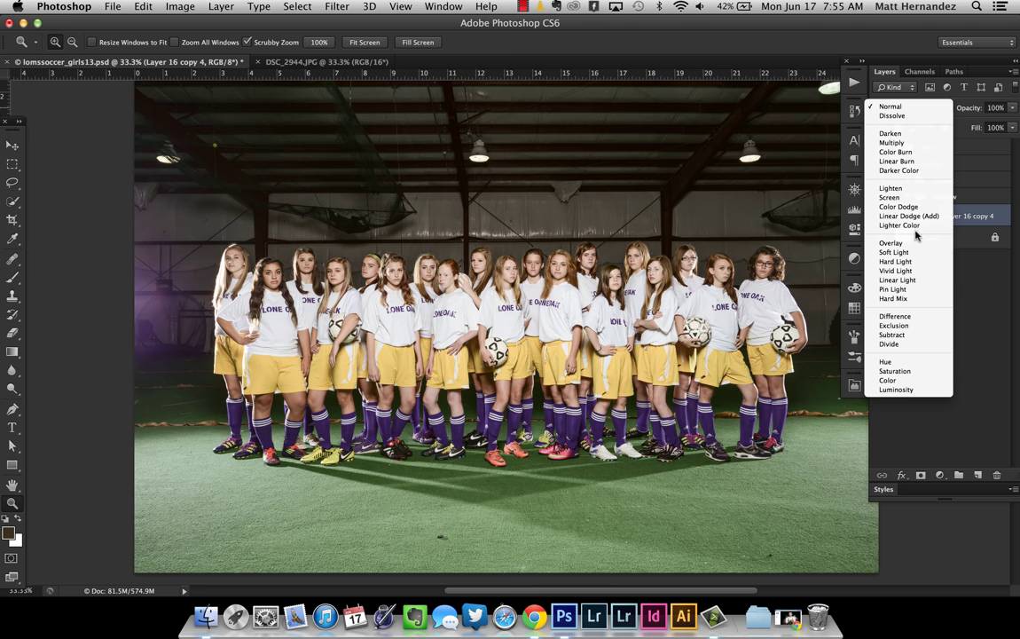
click(892, 143)
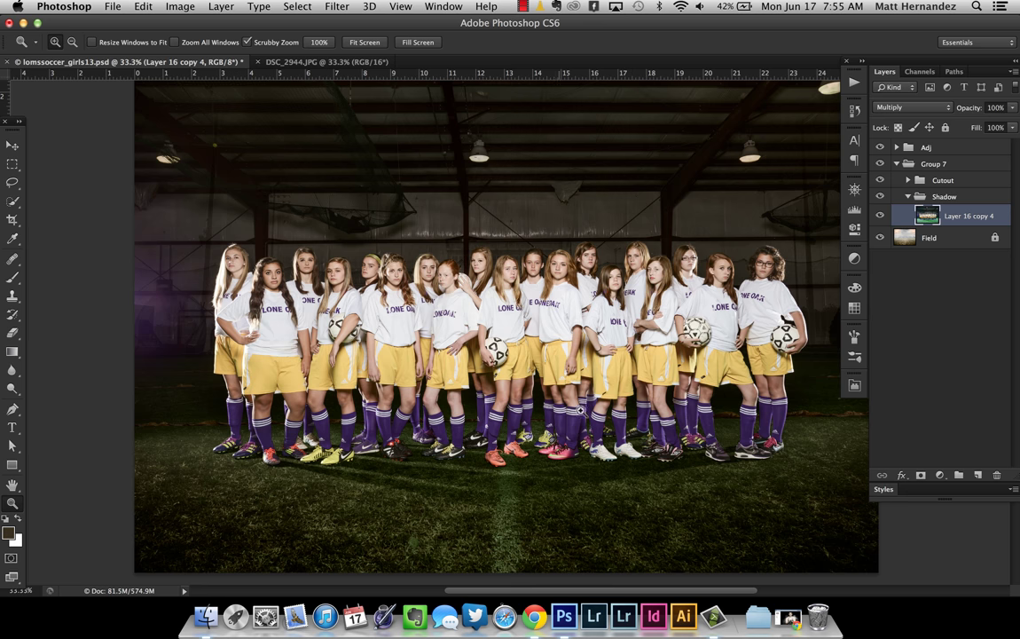
Compare the composite with the Shadow group hidden and shown, and desaturate Layer 16 copy 4.
click(880, 198)
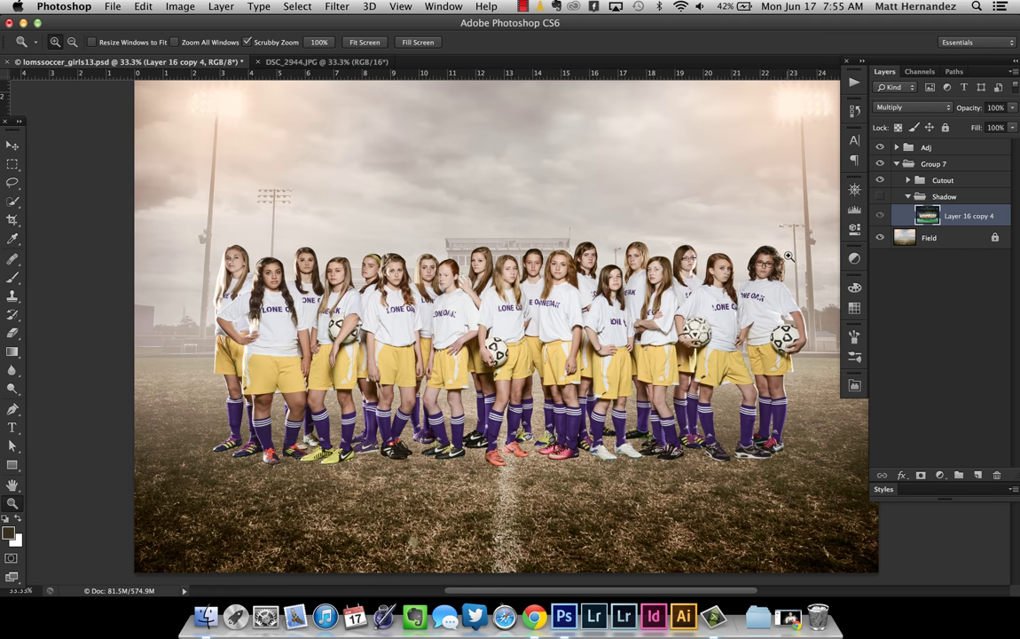
click(880, 196)
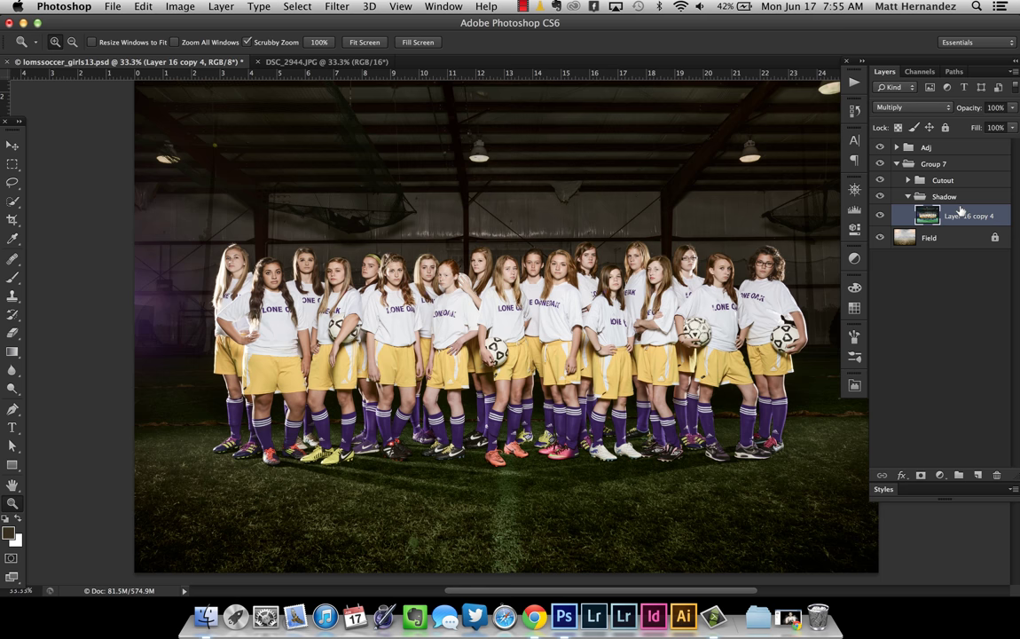
key(super+shift+u)
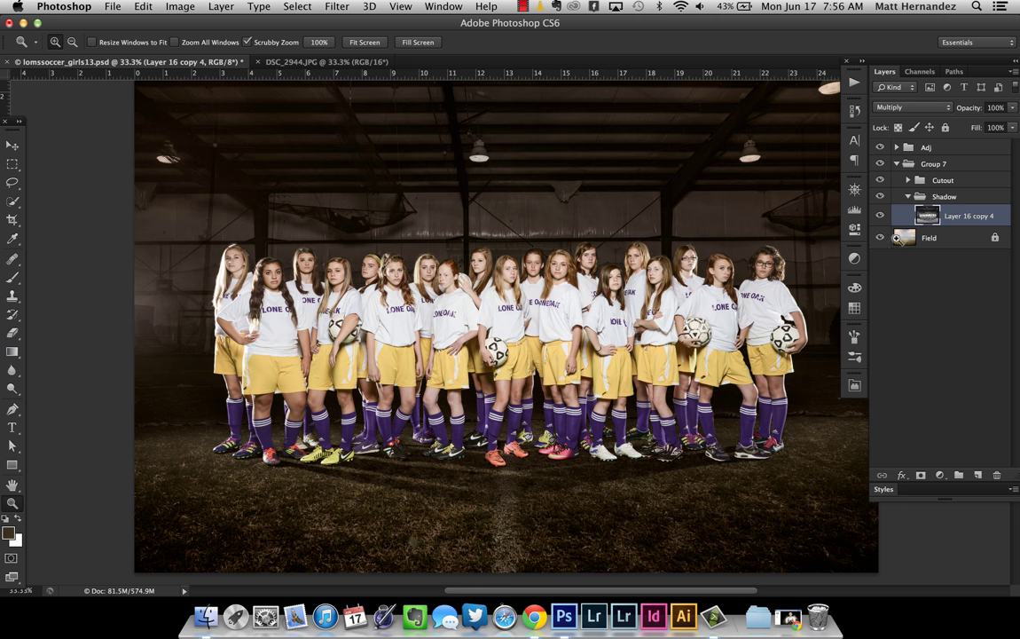
Add a layer mask to the Shadow group and draw a short vertical black-to-white gradient just below the horizon, hiding everything above the ground.
click(944, 197)
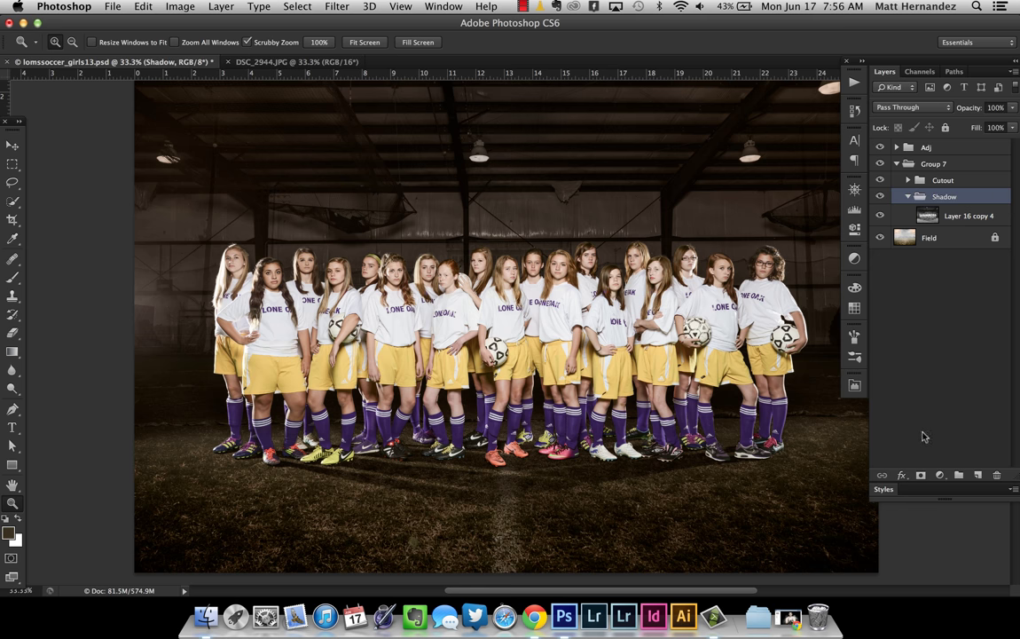
key(ctrl+alt+m)
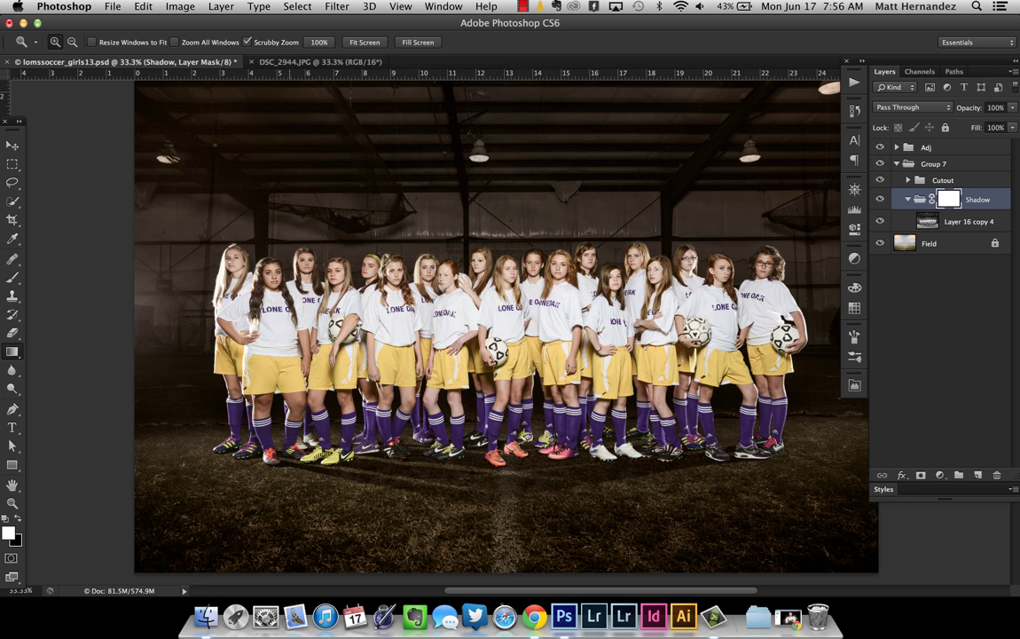
click(12, 351)
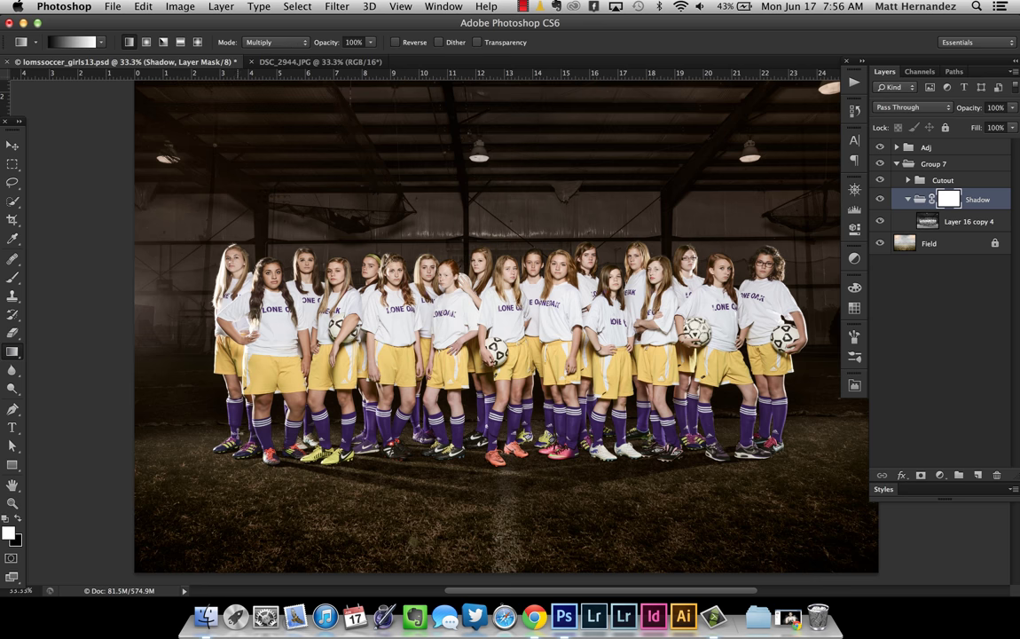
drag(223, 355, 221, 399)
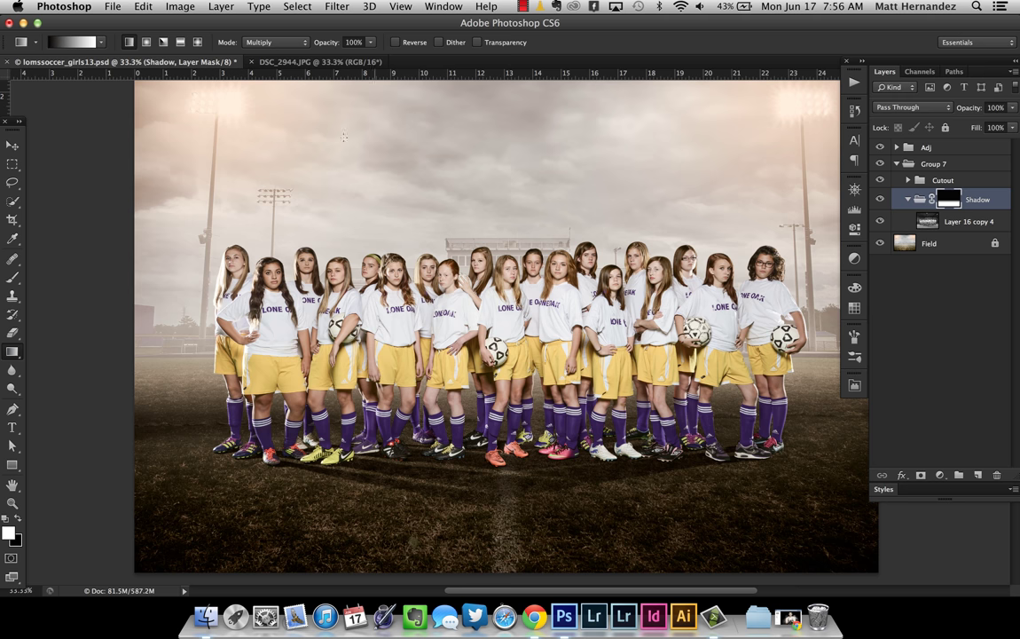
key(v)
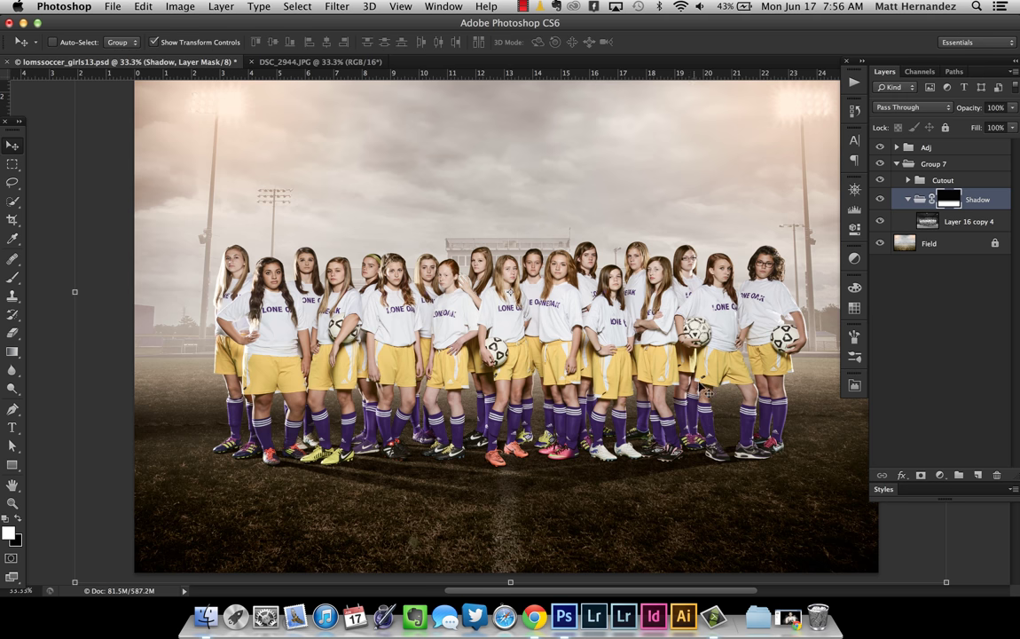
Check the ground shadows of Layer 16 copy 4 up close and set the layer's blend mode to Overlay.
click(954, 221)
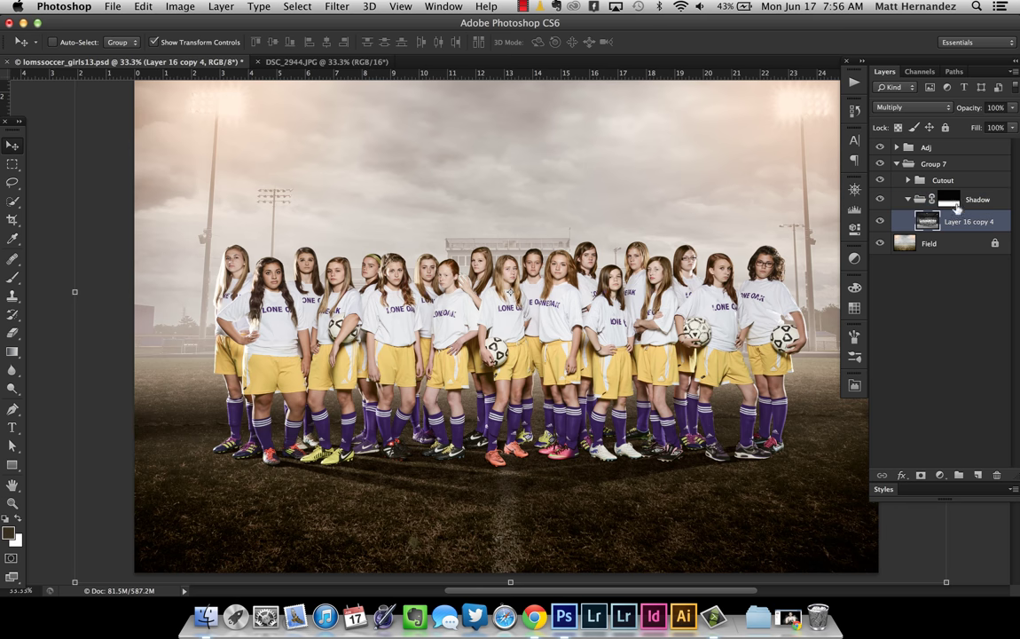
key(z)
click(495, 508)
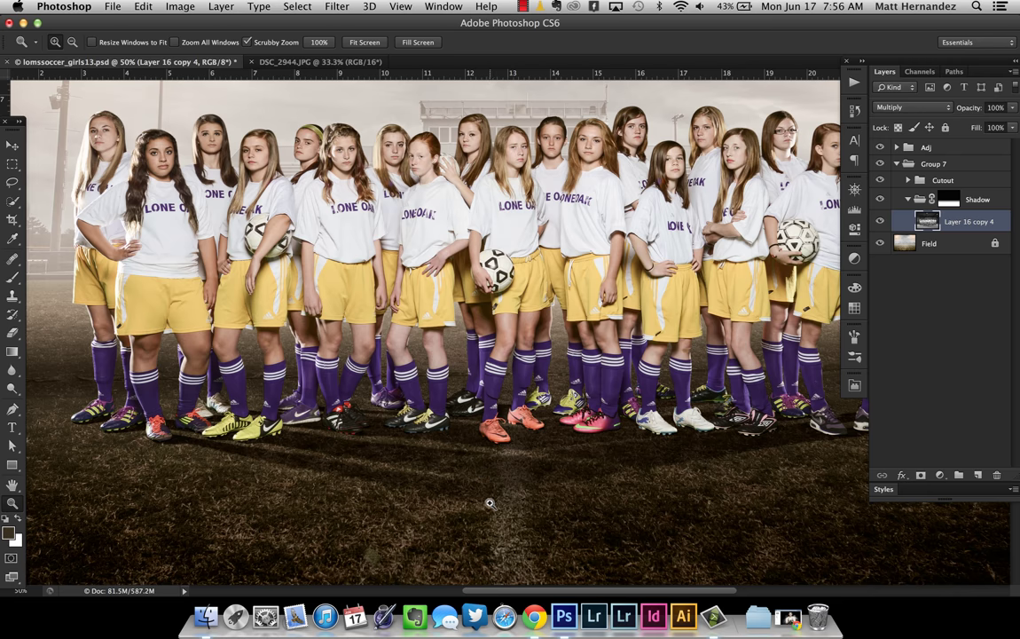
key(alt)
alt+click(449, 419)
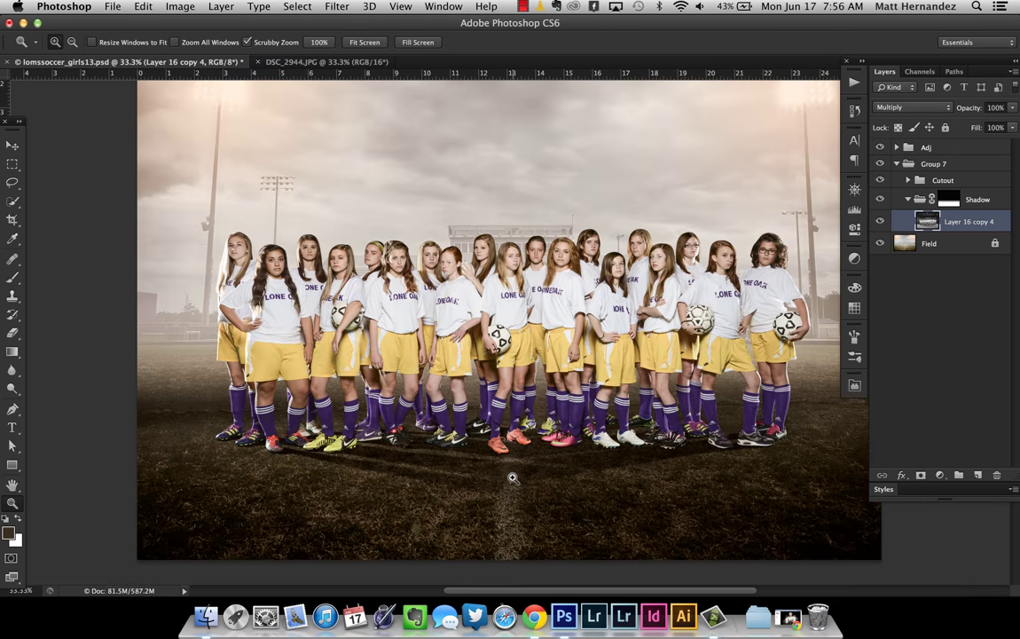
click(913, 107)
click(906, 208)
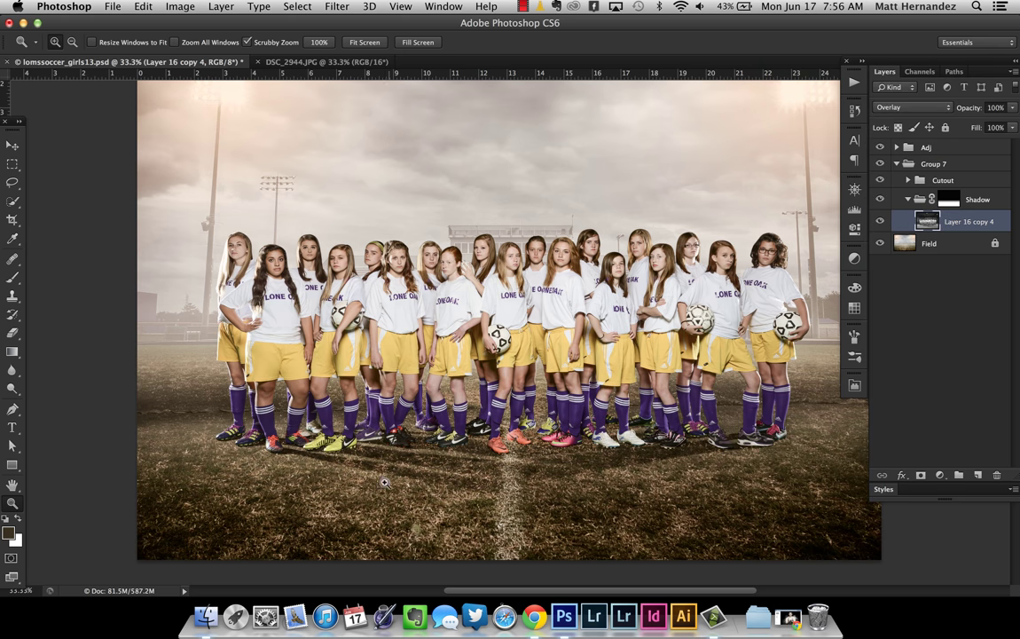
Inspect the blended shadows on the grass beneath the players' feet at 100% magnification.
drag(386, 475, 395, 464)
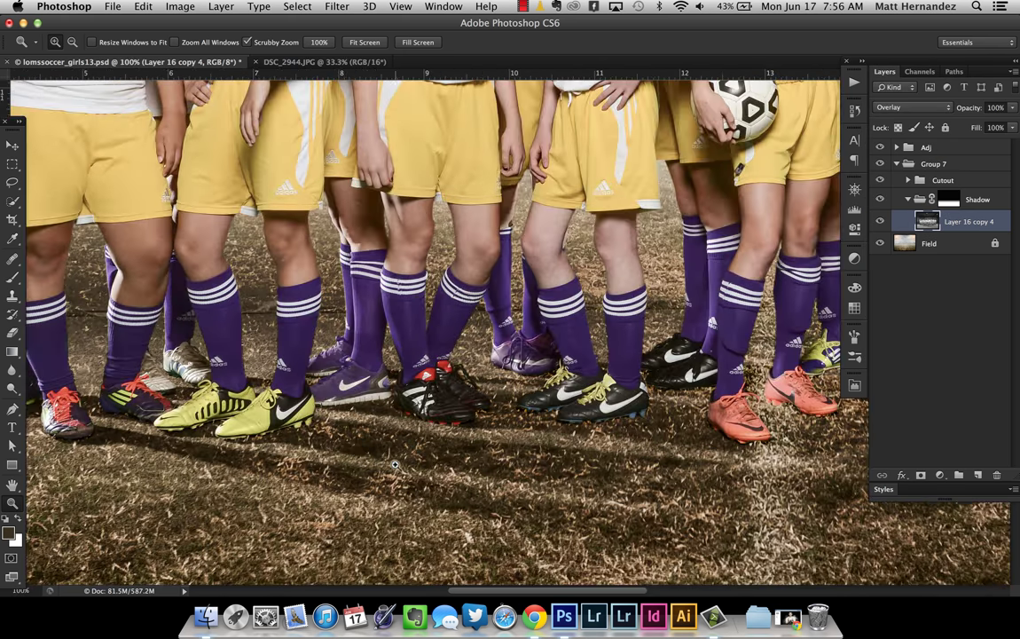
drag(315, 494, 518, 449)
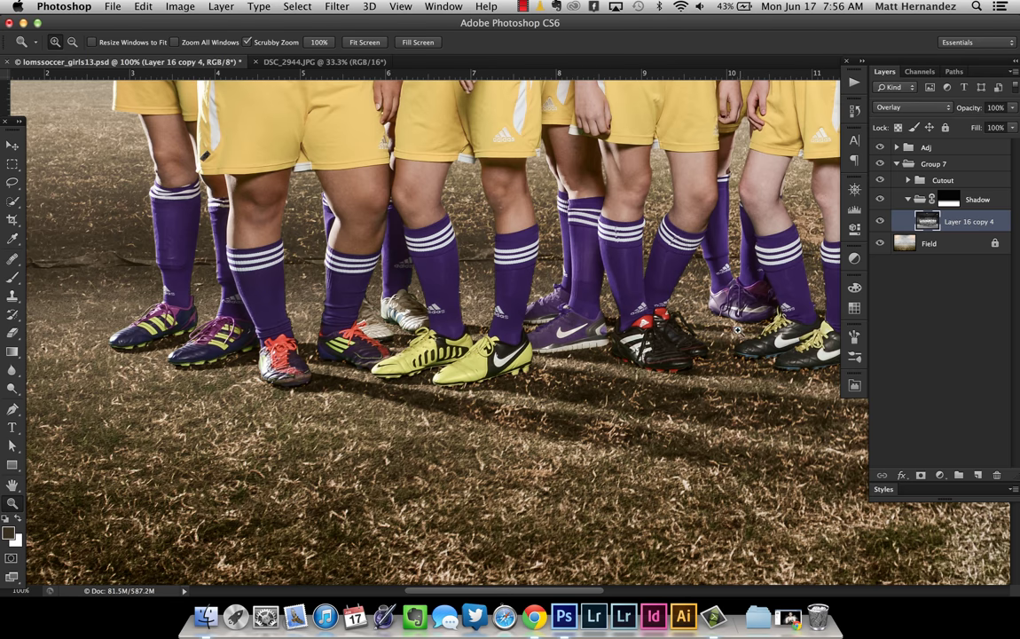
scroll(695, 328, right, 8)
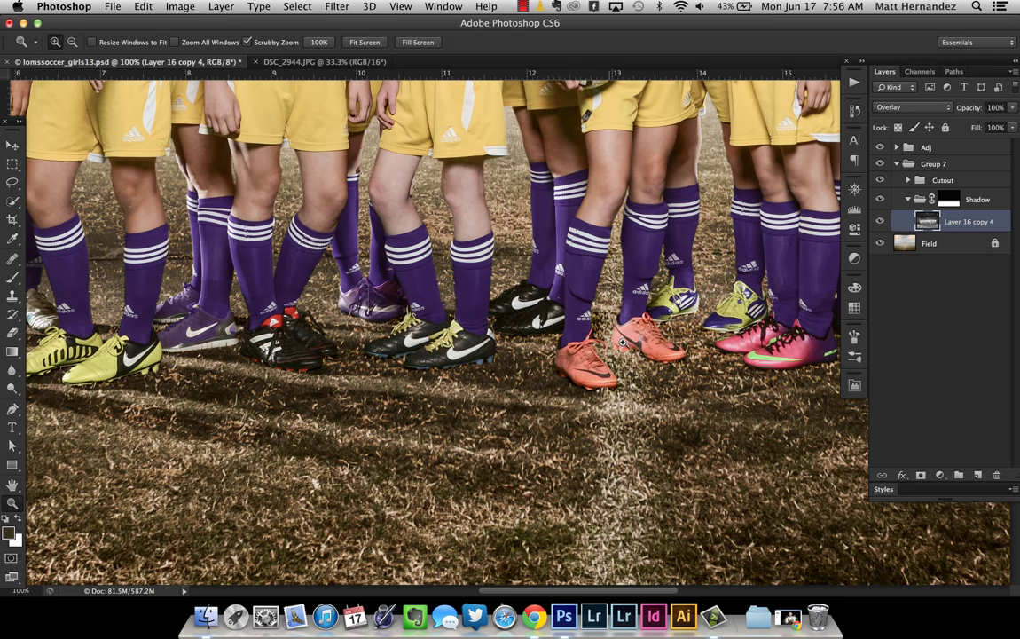
Compare Layer 16 copy 4 in Normal and Overlay blend modes around the players' shoes, ending on Overlay.
click(638, 351)
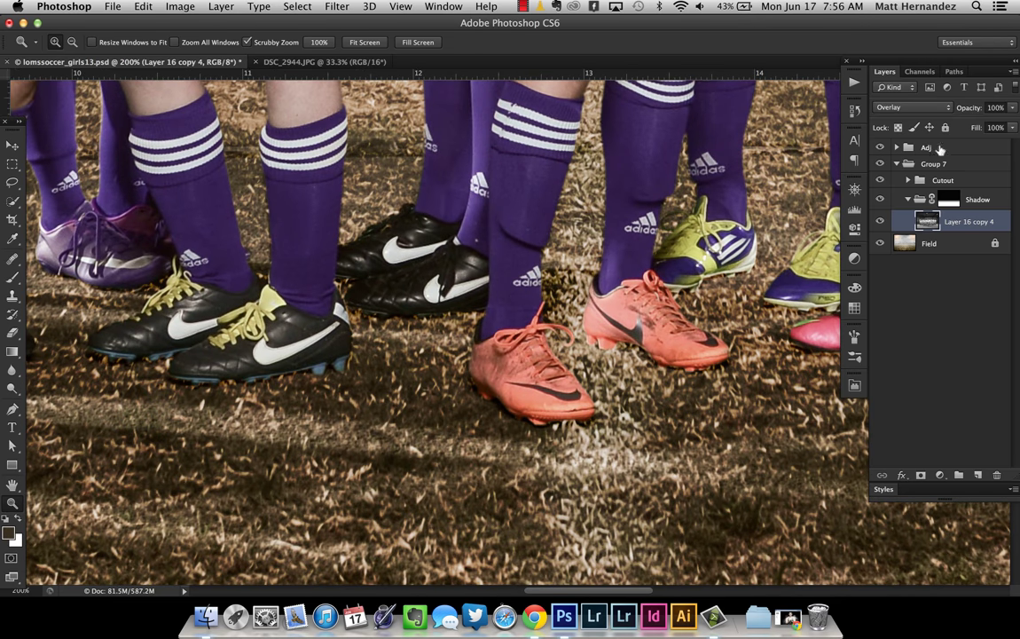
click(911, 107)
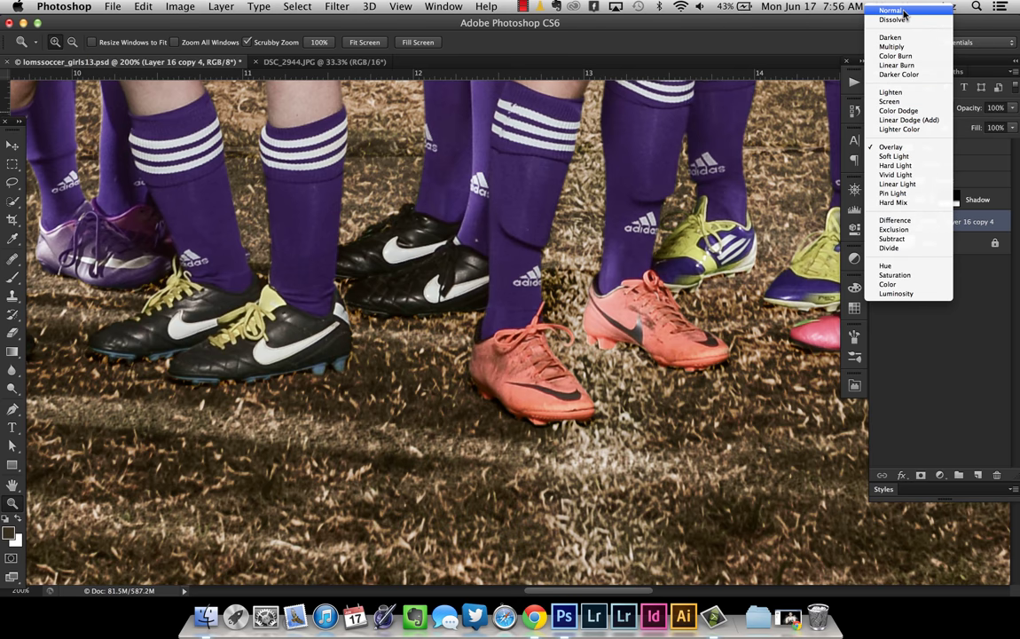
click(890, 10)
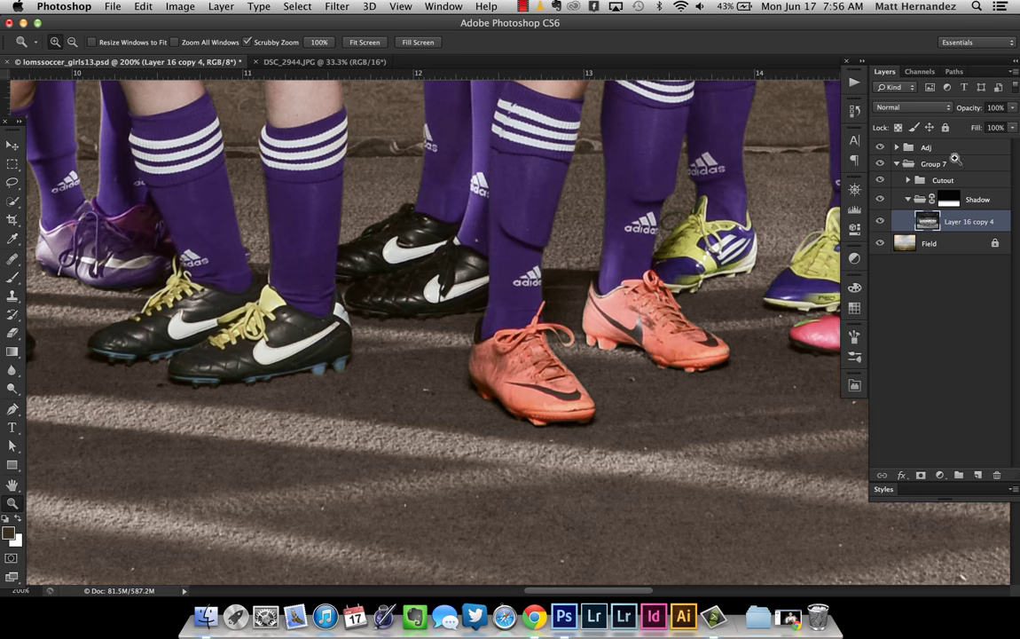
click(912, 107)
click(891, 233)
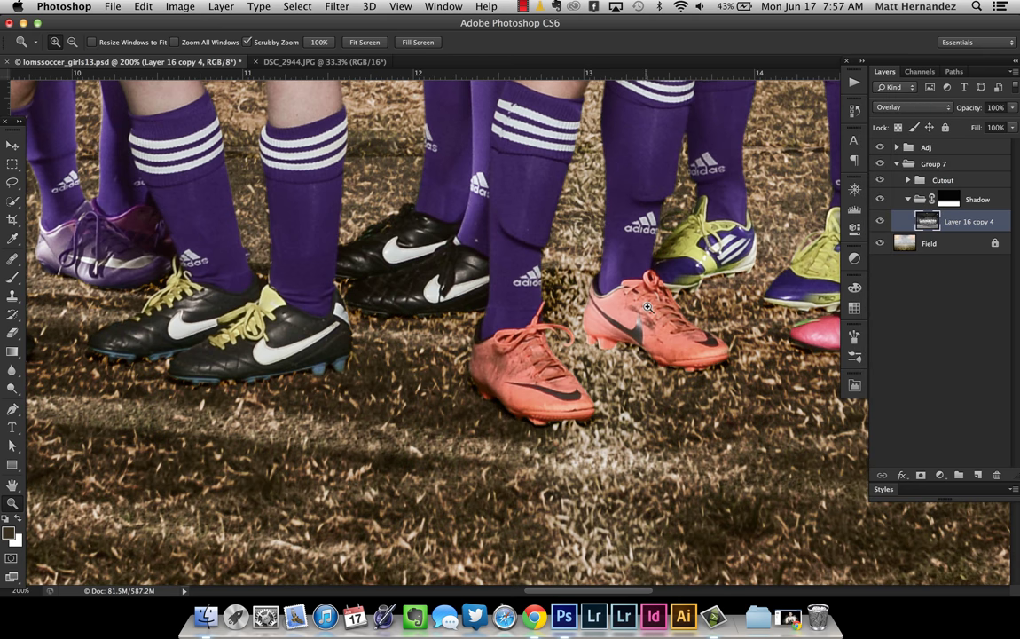
alt+click(647, 306)
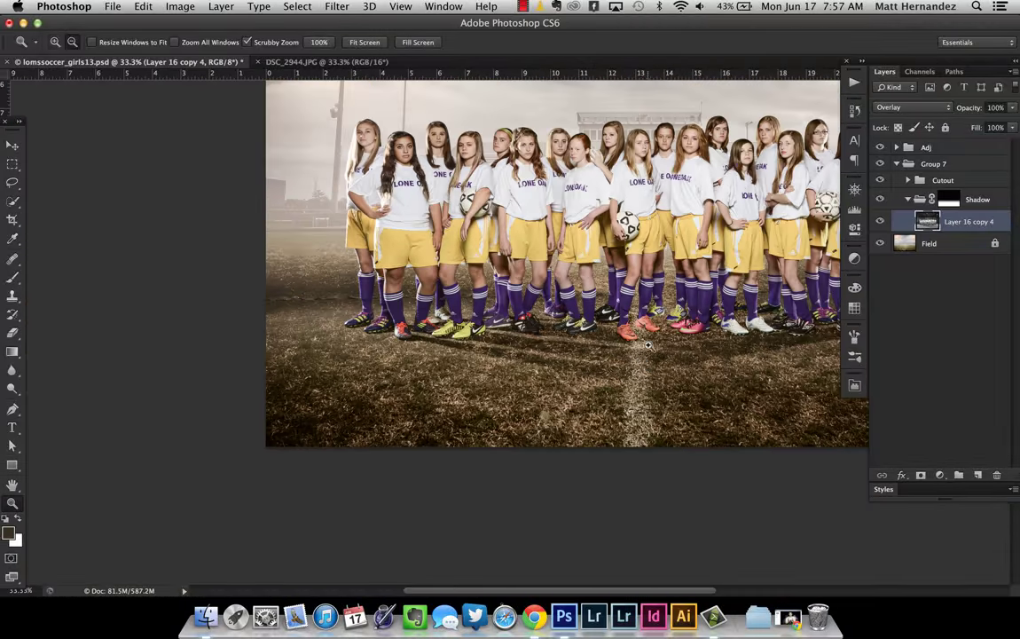
click(647, 344)
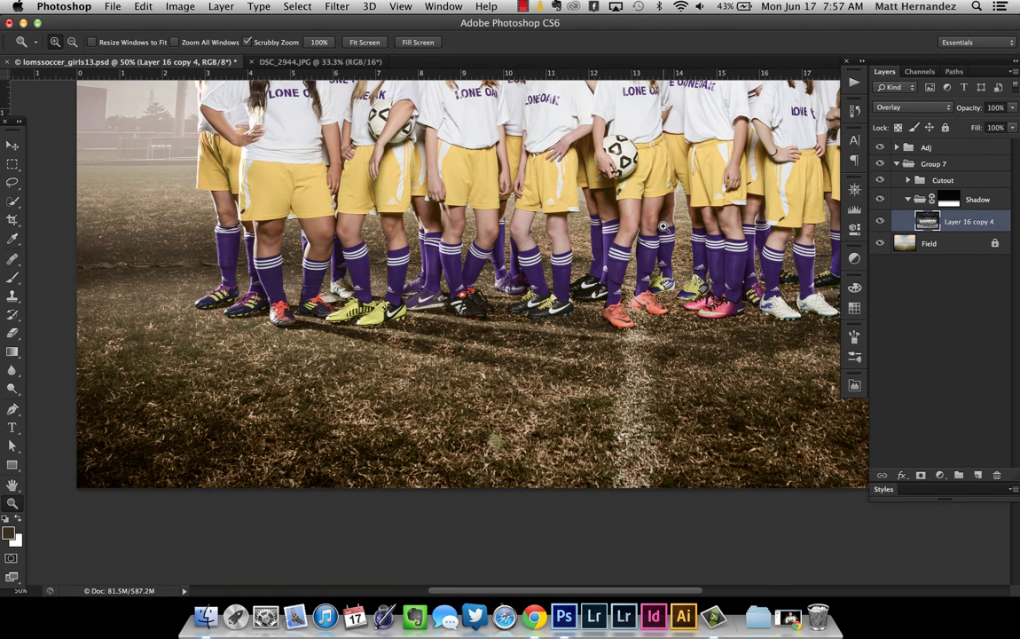
Open the blending options of Layer 16 copy 4 with Blend If on Gray, keeping the players' feet in view beside the dialog.
double_click(1006, 221)
drag(721, 201, 447, 411)
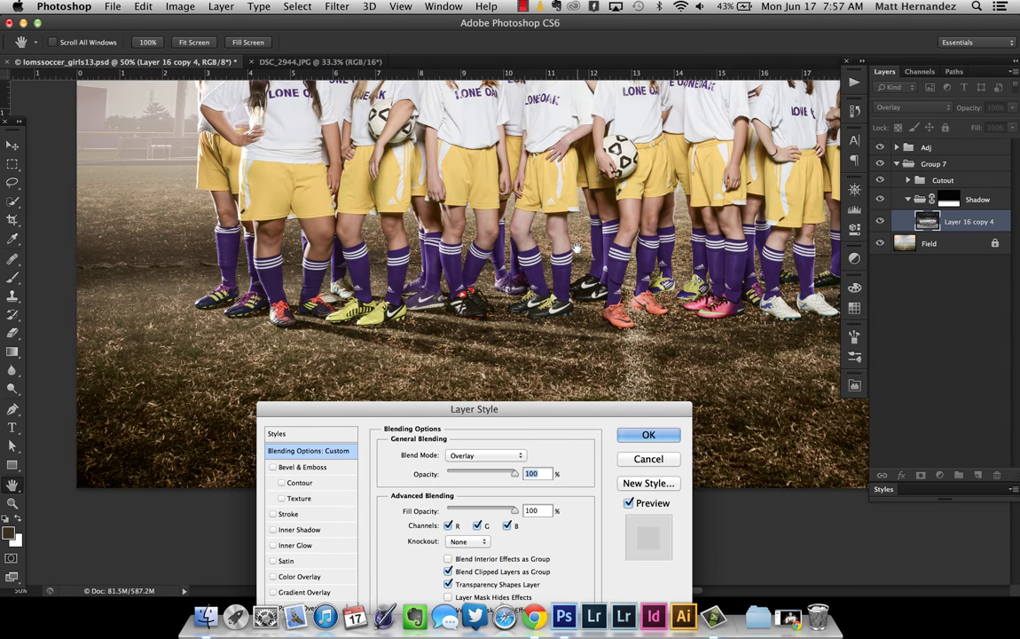
key(super+plus)
scroll(679, 251, down, 2)
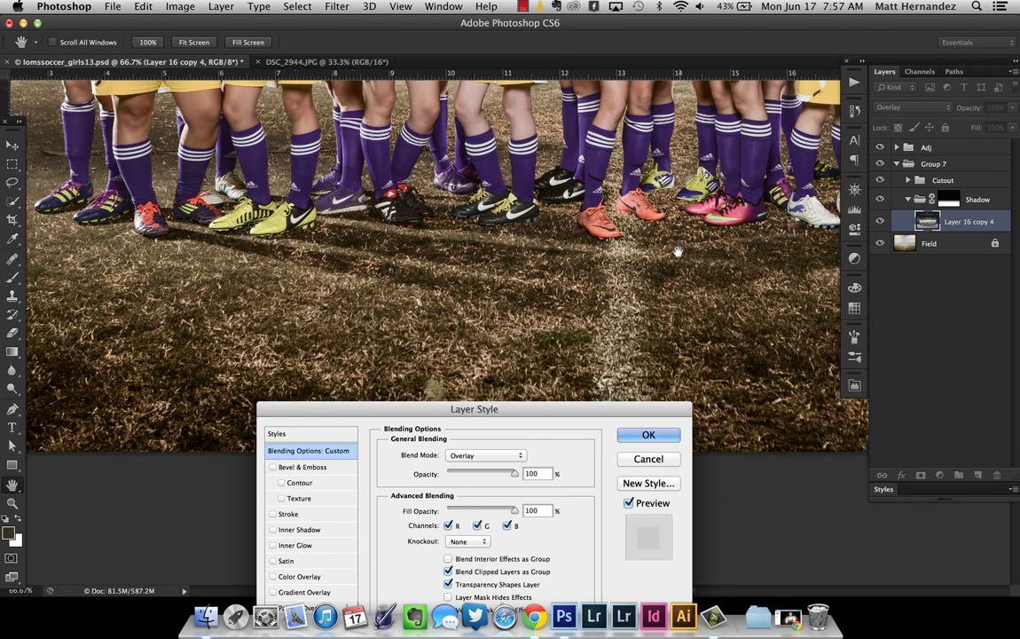
scroll(678, 251, right, 2)
drag(468, 409, 327, 194)
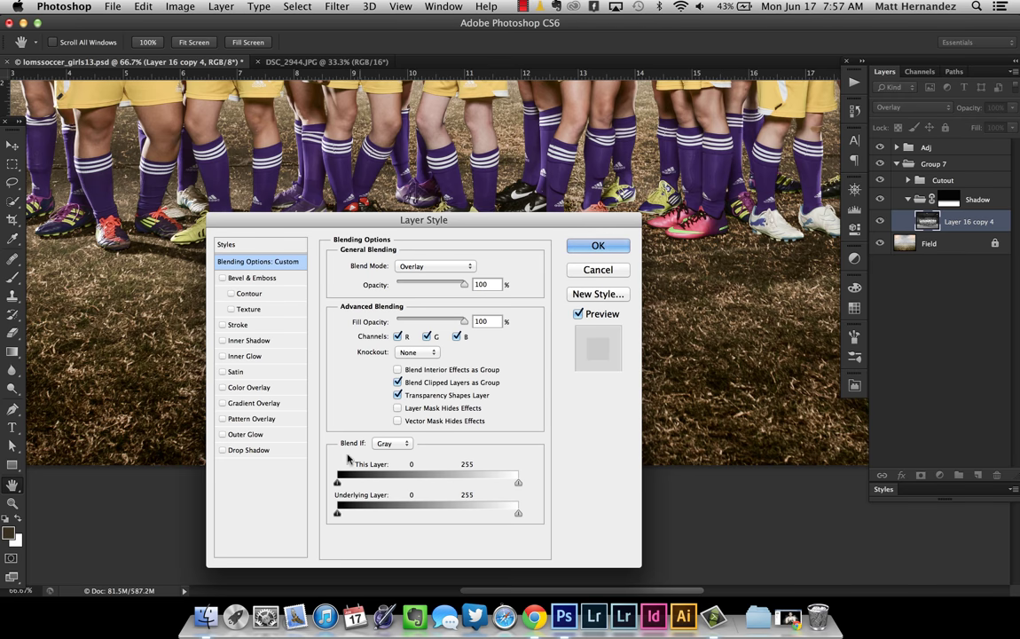
click(390, 443)
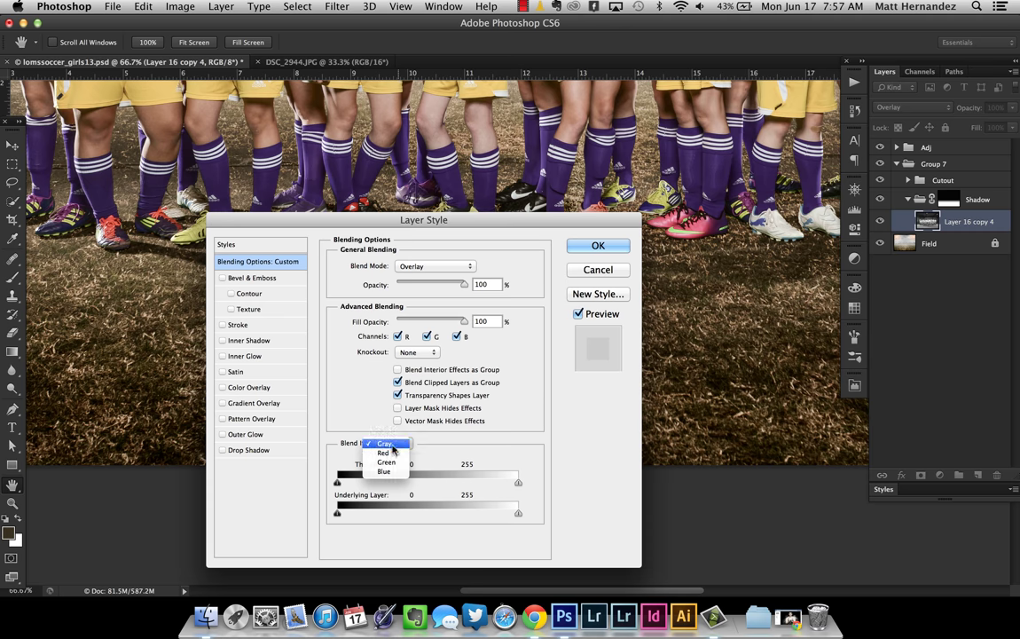
click(393, 445)
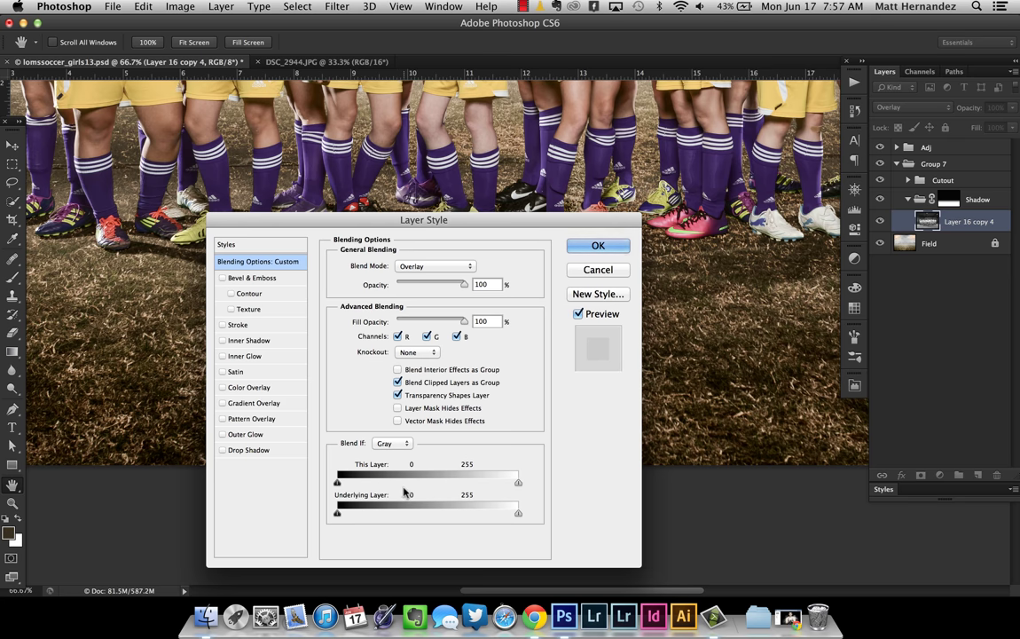
drag(502, 227, 348, 205)
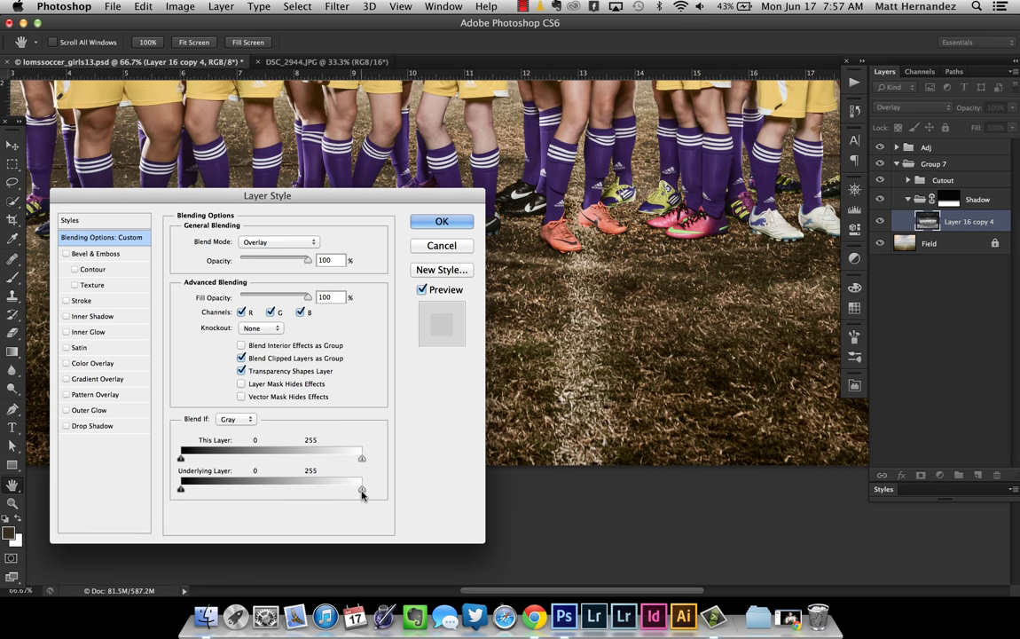
Try Underlying Layer white limits of 122, 93 and 144 and a black limit of 193, then restore them to 255 and 0.
drag(362, 489, 267, 496)
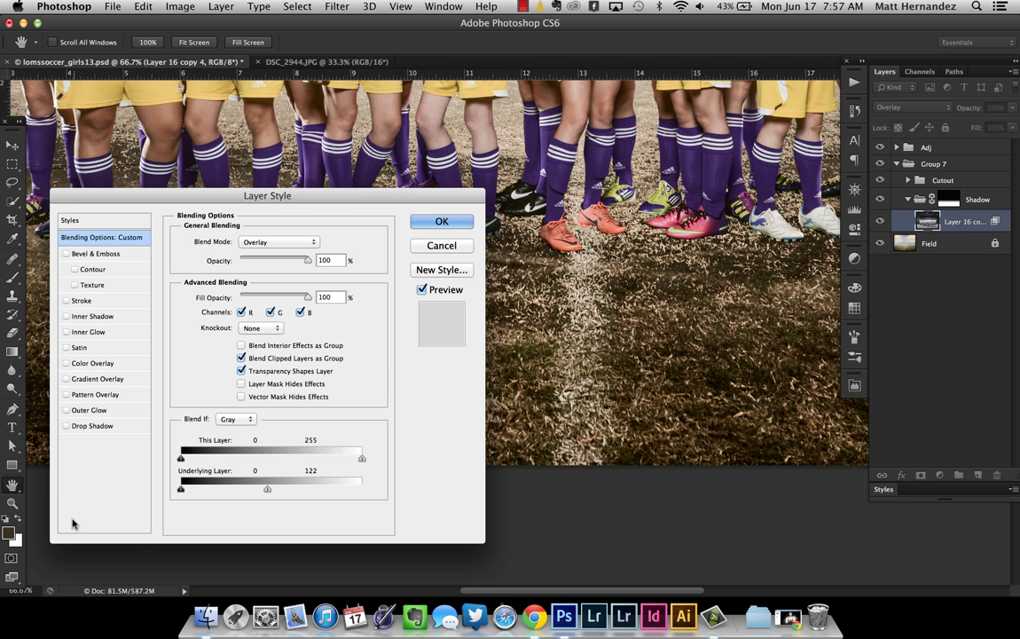
mouse_move(267, 488)
mouse_down()
mouse_move(399, 476)
mouse_move(221, 489)
mouse_move(250, 489)
mouse_up()
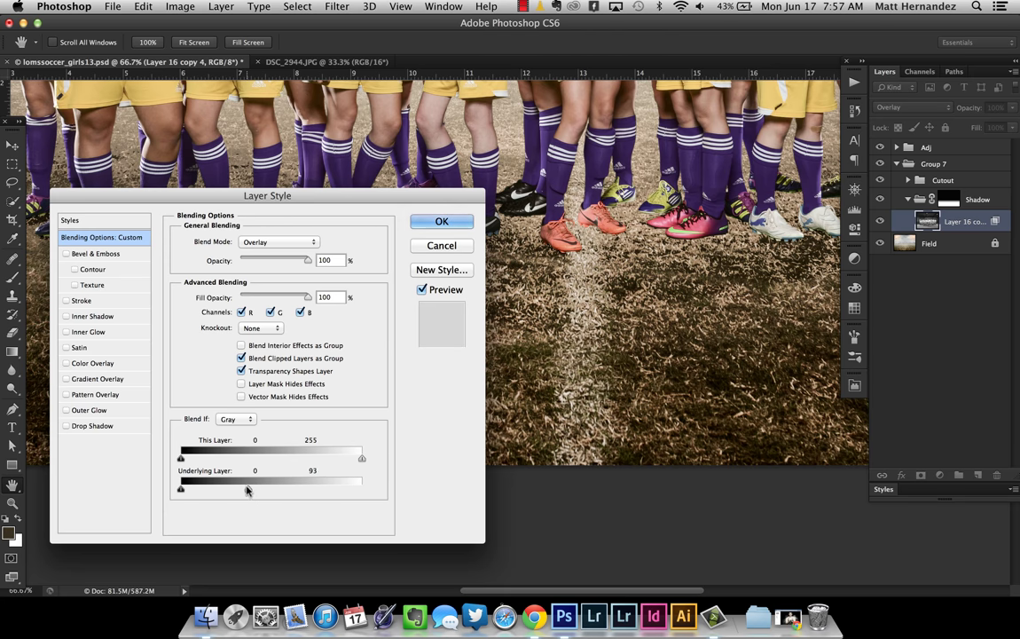
drag(247, 488, 284, 477)
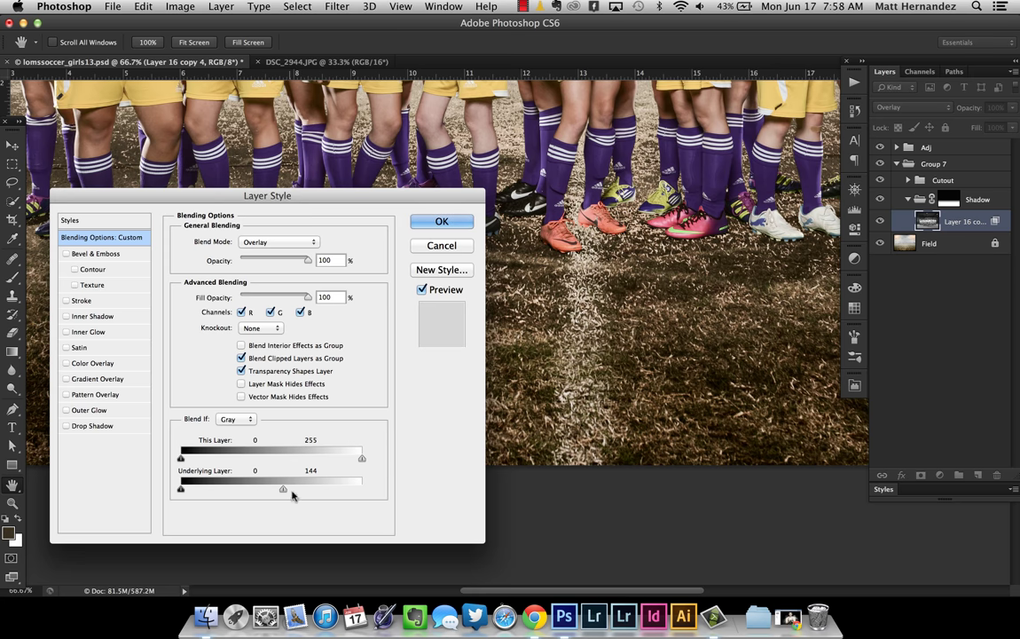
drag(283, 487, 362, 489)
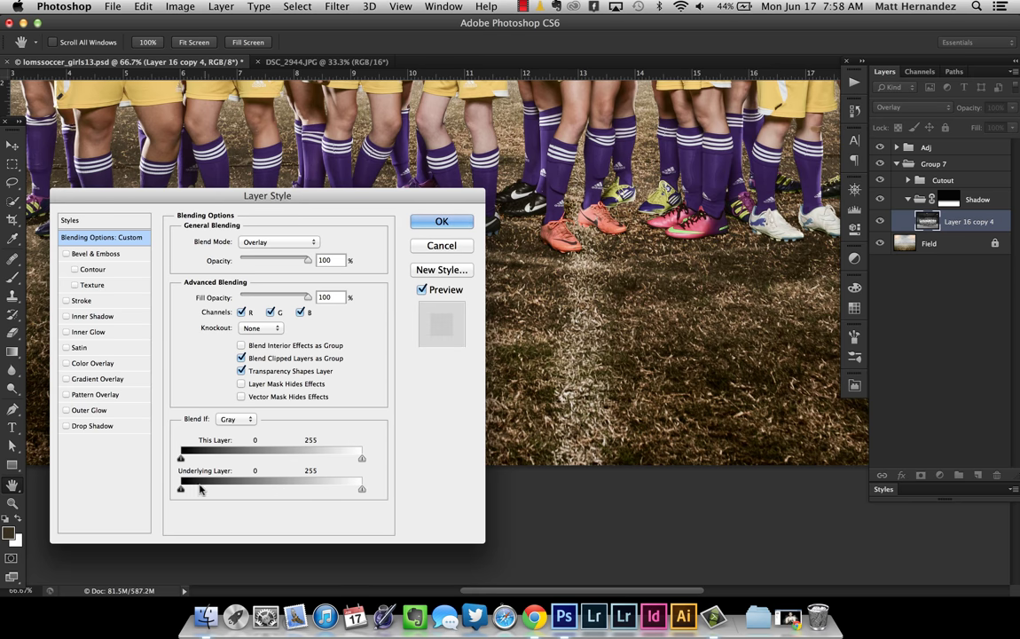
drag(180, 488, 318, 489)
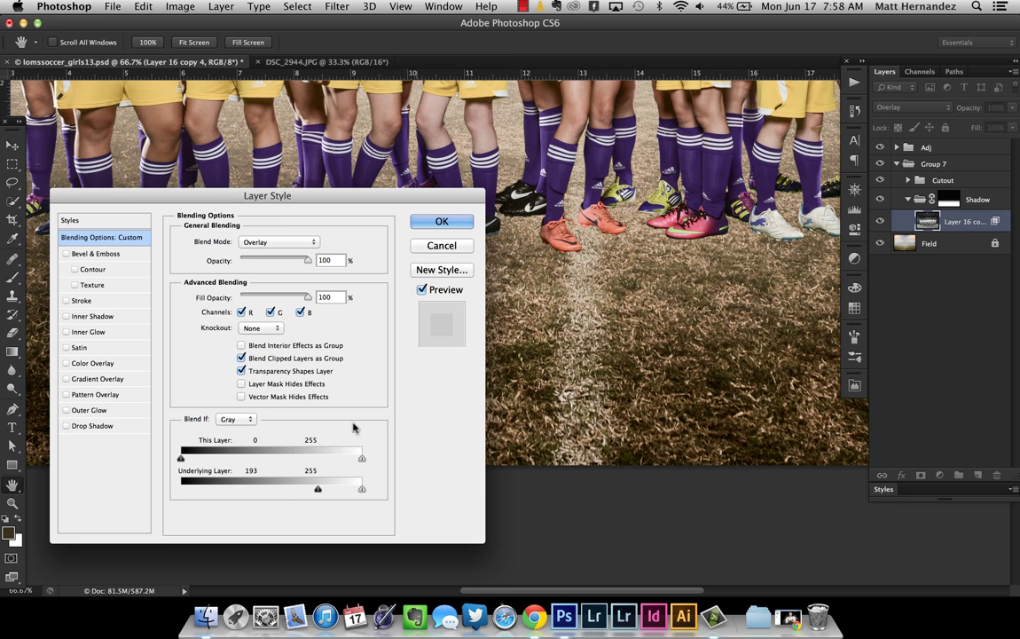
drag(317, 488, 181, 488)
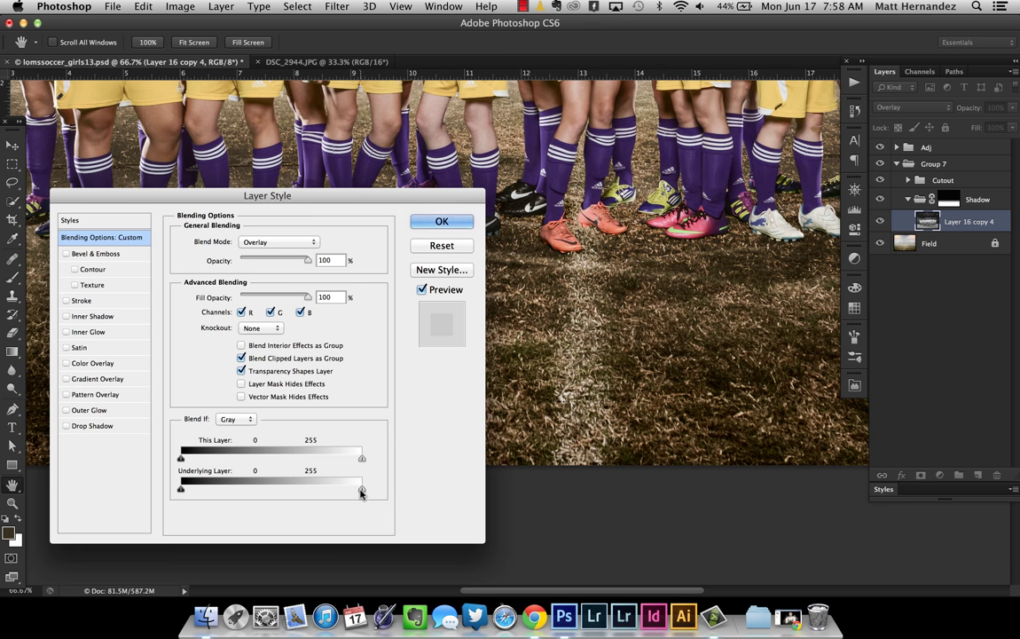
Split the Underlying Layer's white Blend If limit to 111 / 208 and apply it after comparing the preview off and on.
drag(360, 488, 259, 489)
drag(363, 488, 329, 493)
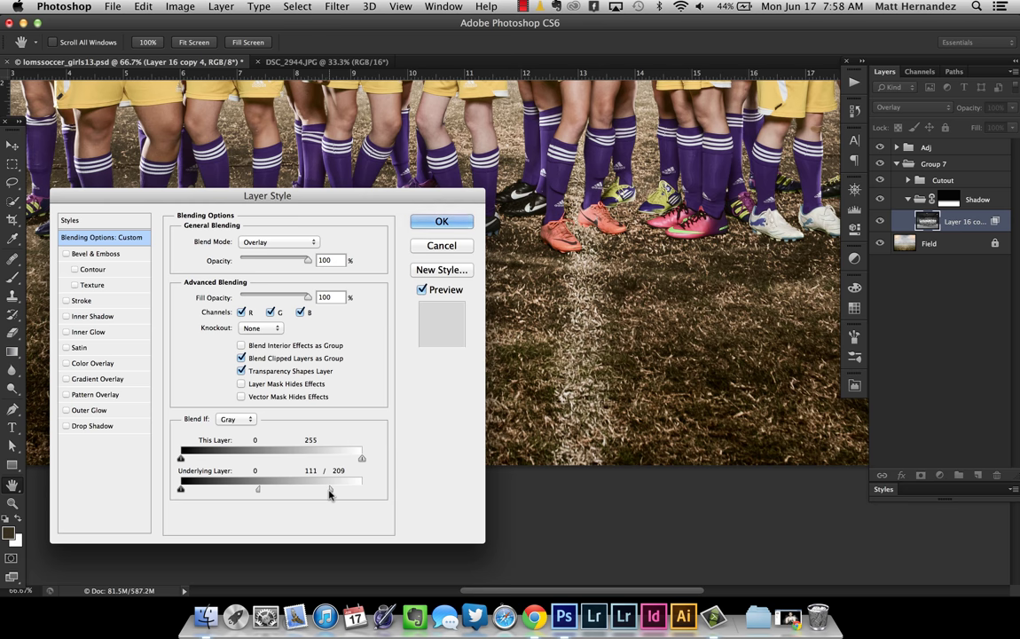
drag(476, 196, 428, 290)
click(392, 385)
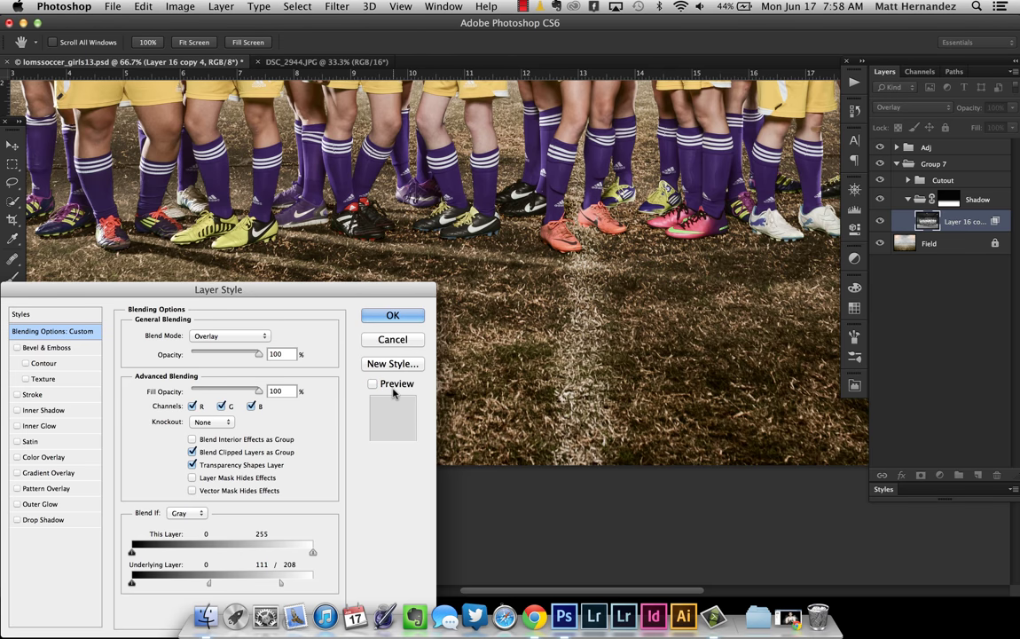
click(393, 386)
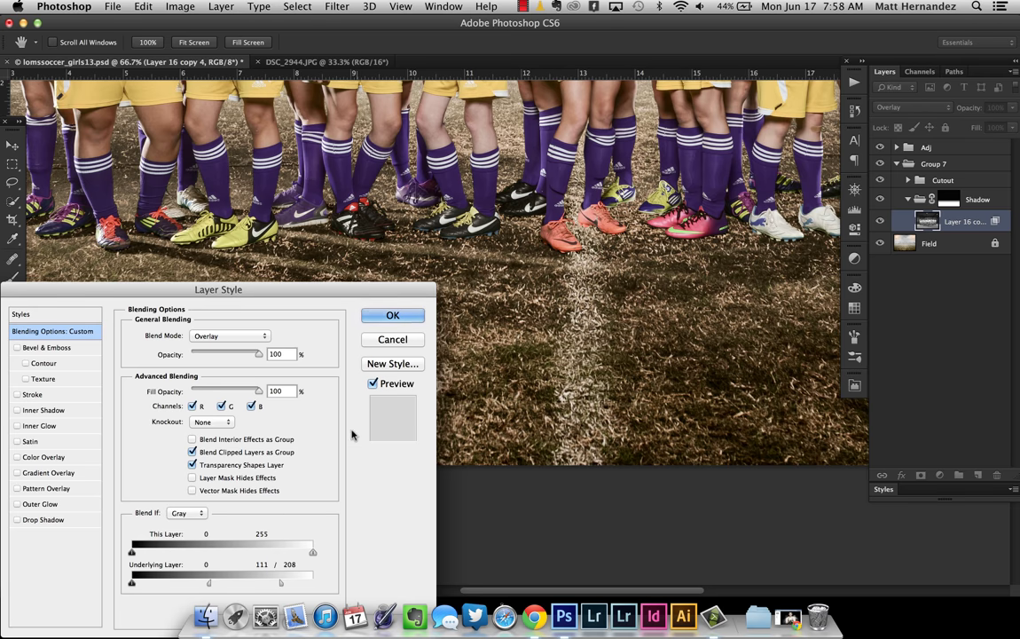
drag(417, 291, 394, 225)
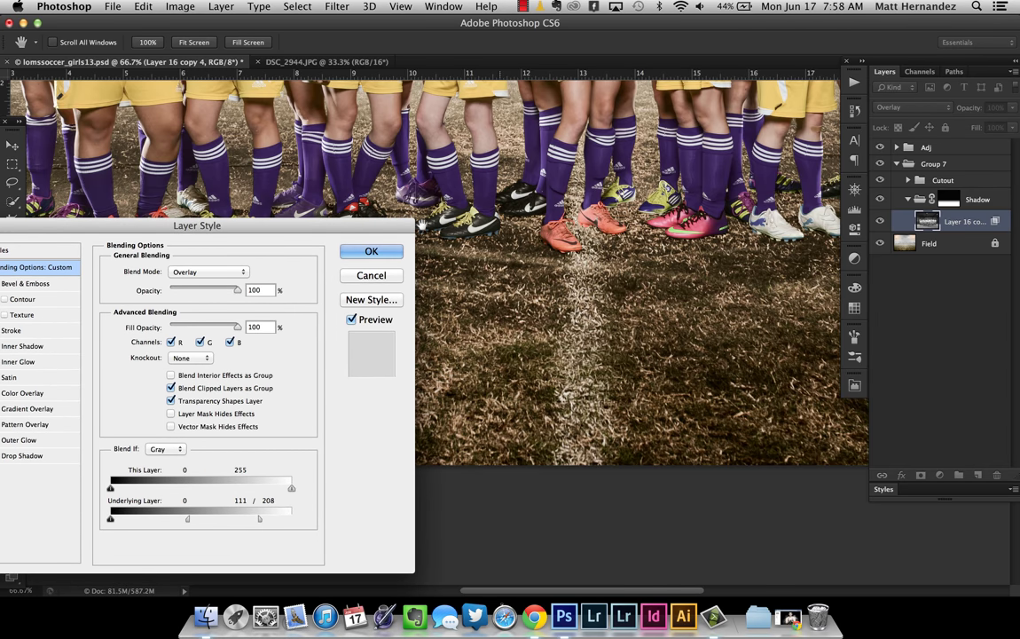
click(376, 311)
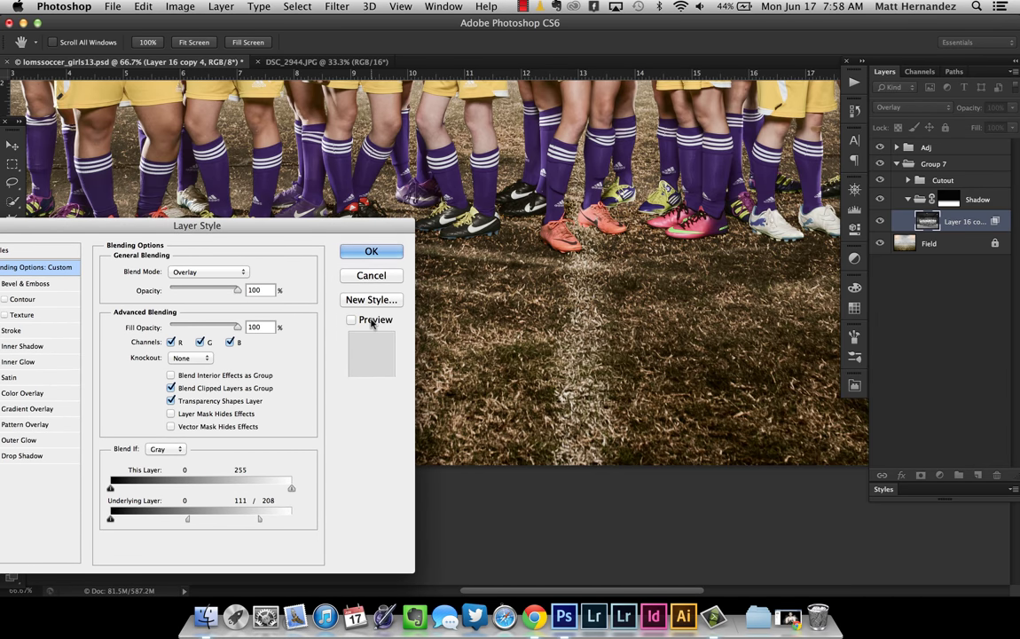
click(376, 311)
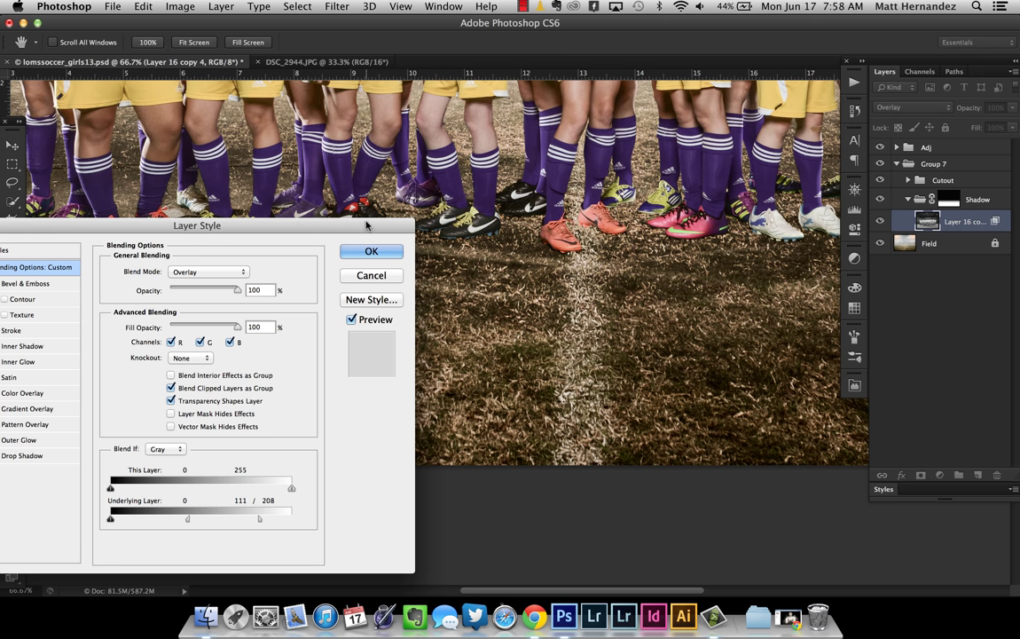
drag(355, 229, 578, 213)
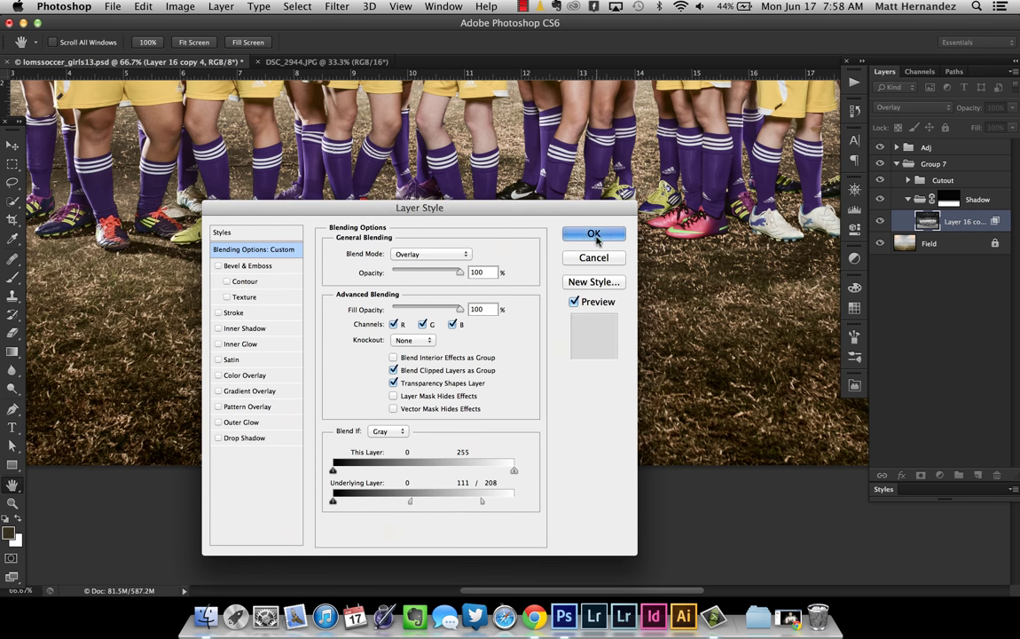
click(593, 233)
Duplicate Layer 16 copy 4 within the Shadow group after checking the blended shadows up close and across the whole composite.
key(z)
click(558, 212)
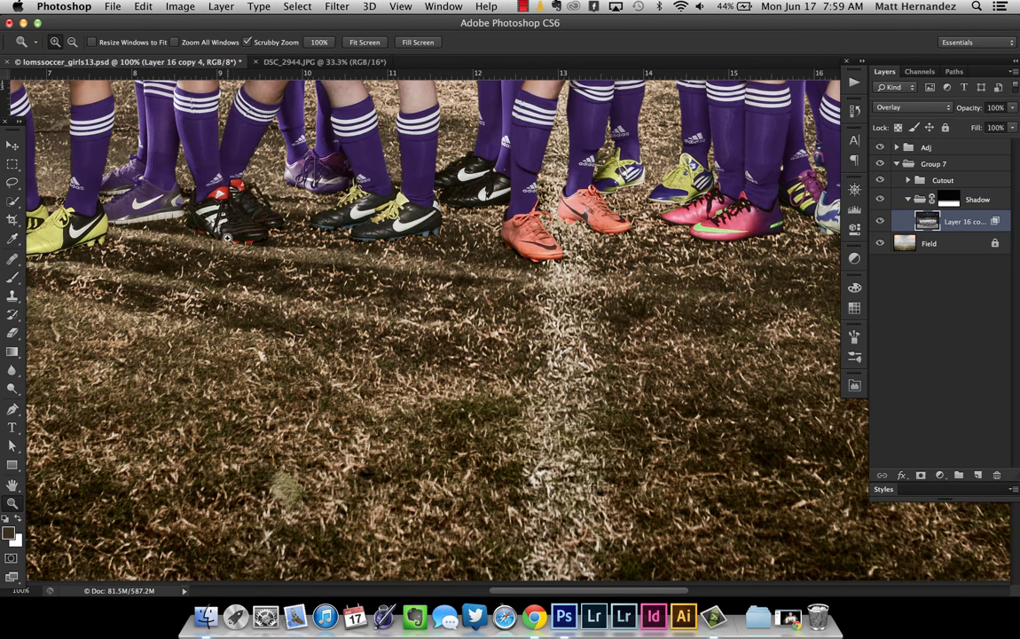
alt+click(401, 239)
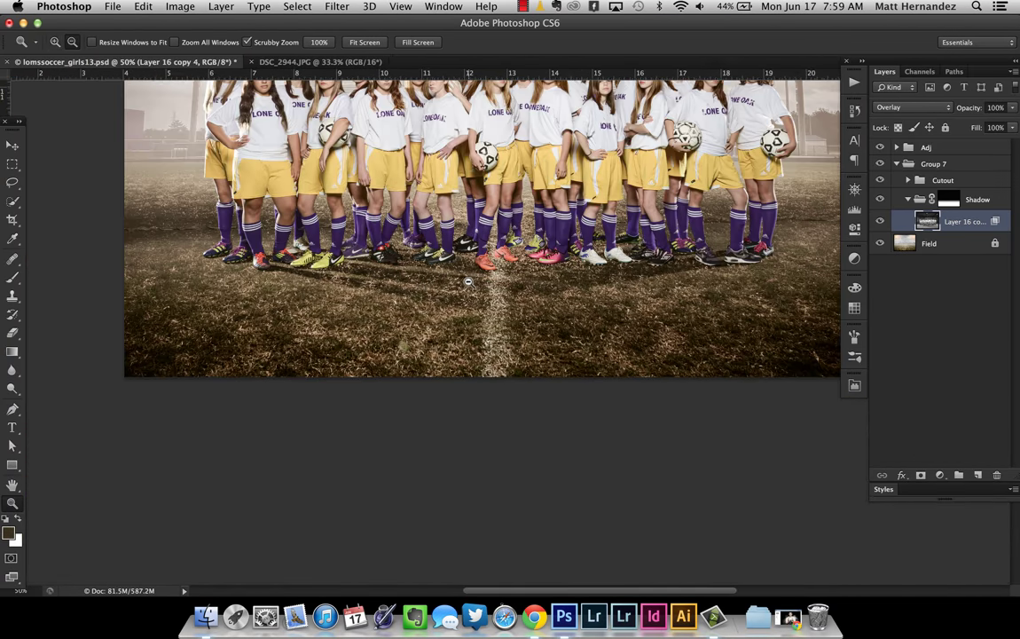
alt+click(467, 282)
scroll(461, 257, up, 3)
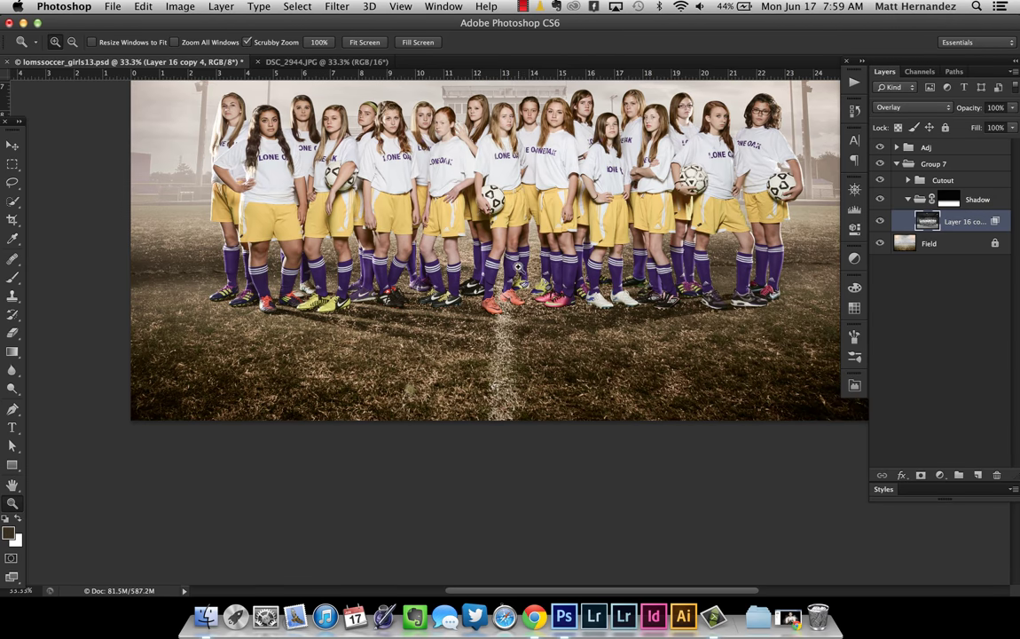
scroll(568, 258, up, 3)
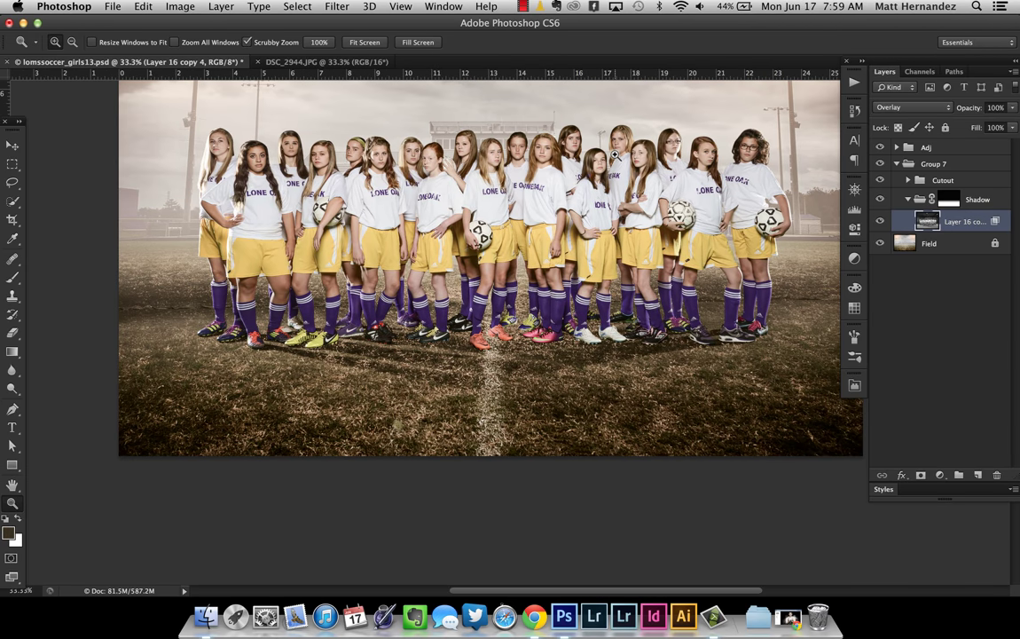
key(super+j)
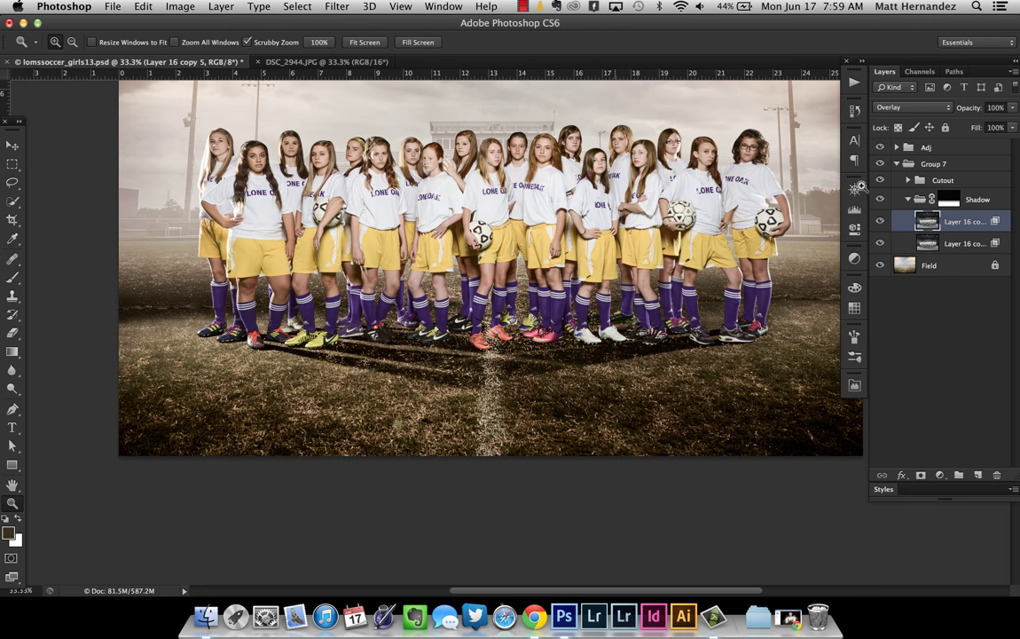
click(906, 109)
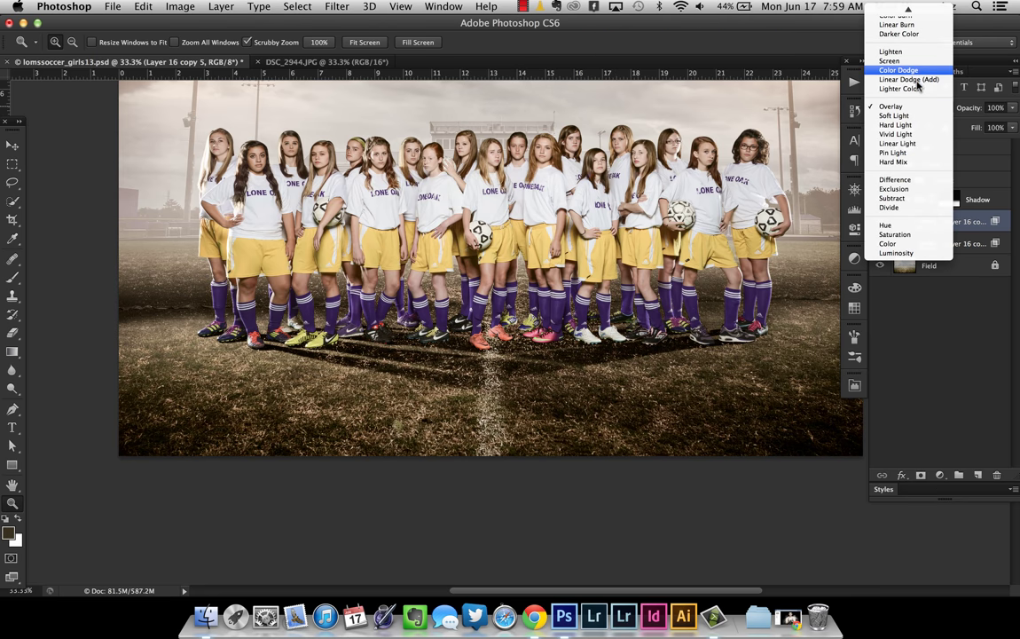
click(958, 144)
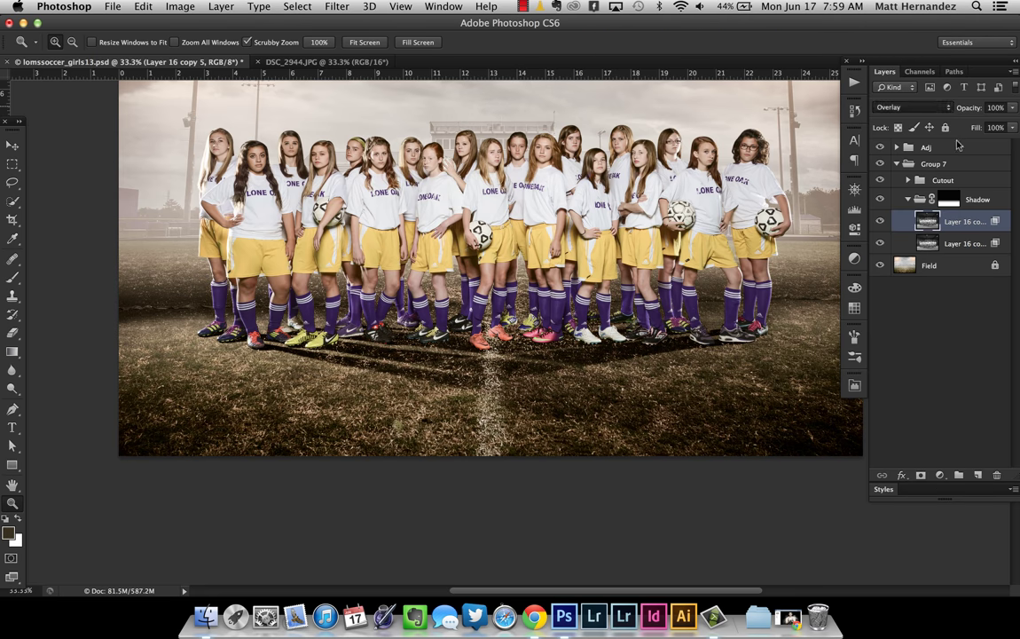
Set the blend mode of the lower shadow layer, directly above Field, to Multiply and check the darkened grass up close.
click(960, 242)
click(907, 109)
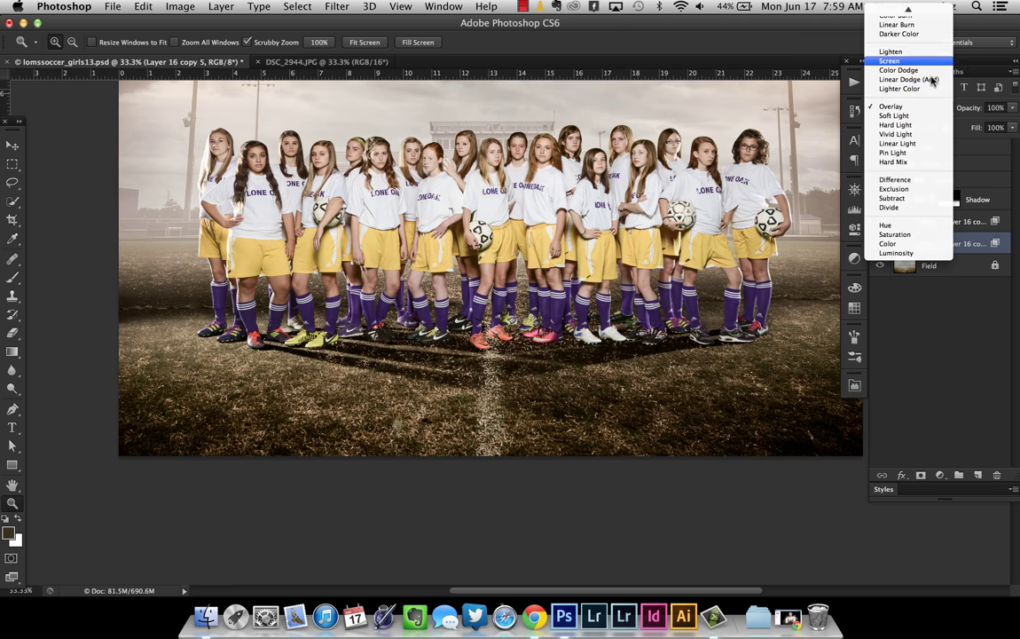
click(895, 45)
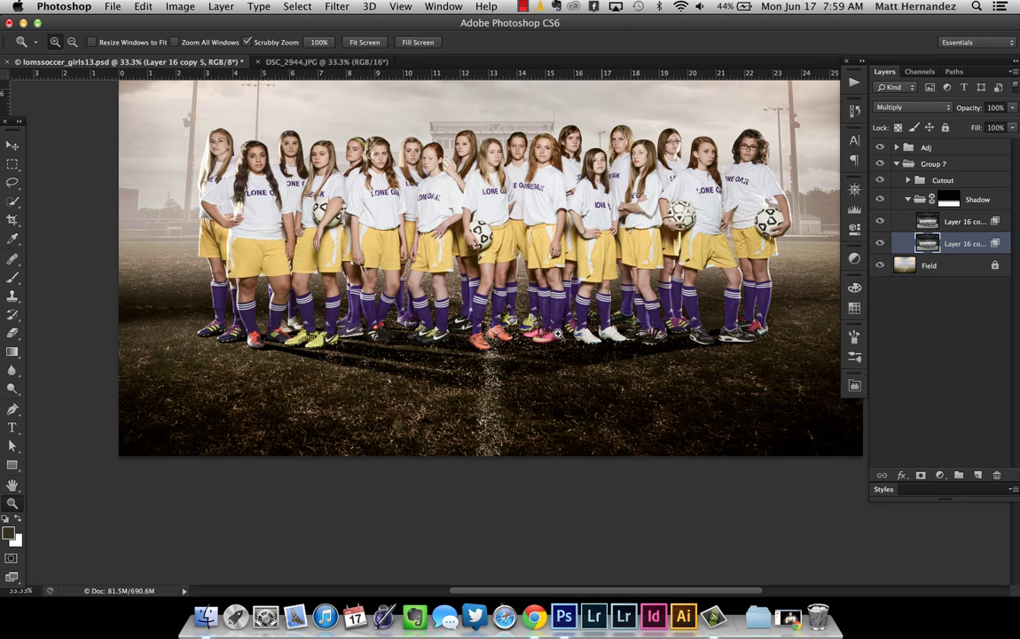
click(448, 381)
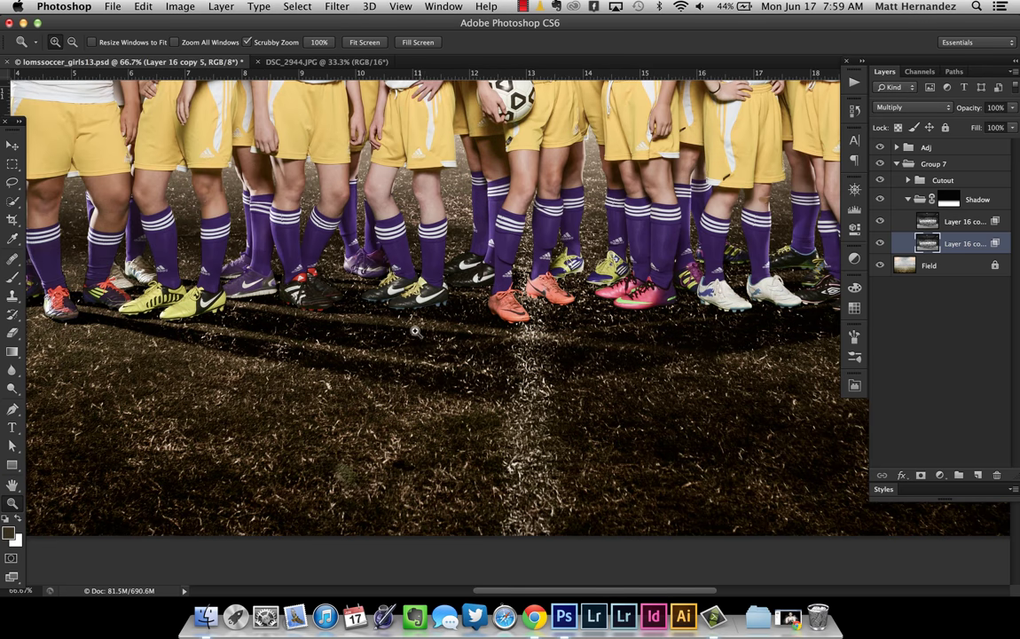
Reset the Underlying Layer's white Blend If limit to 255 on the lower shadow layer.
scroll(230, 380, left, 5)
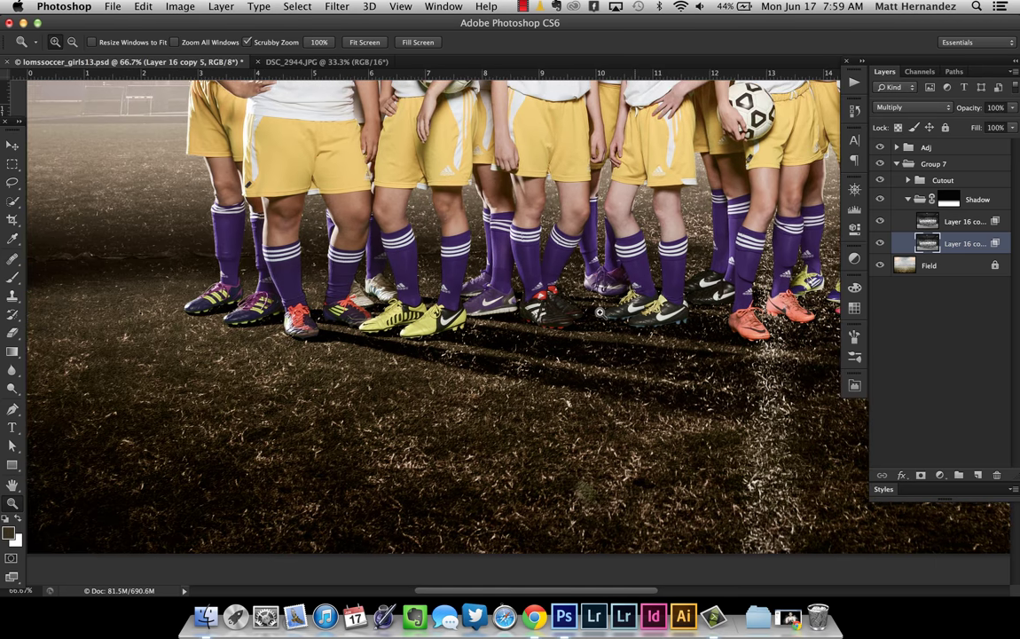
double_click(995, 245)
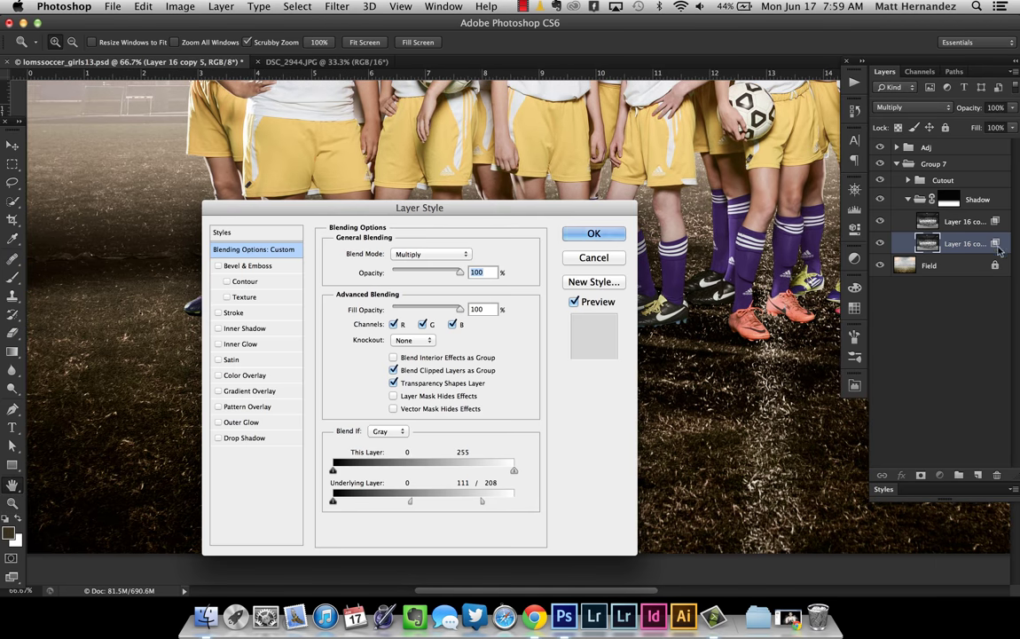
click(576, 256)
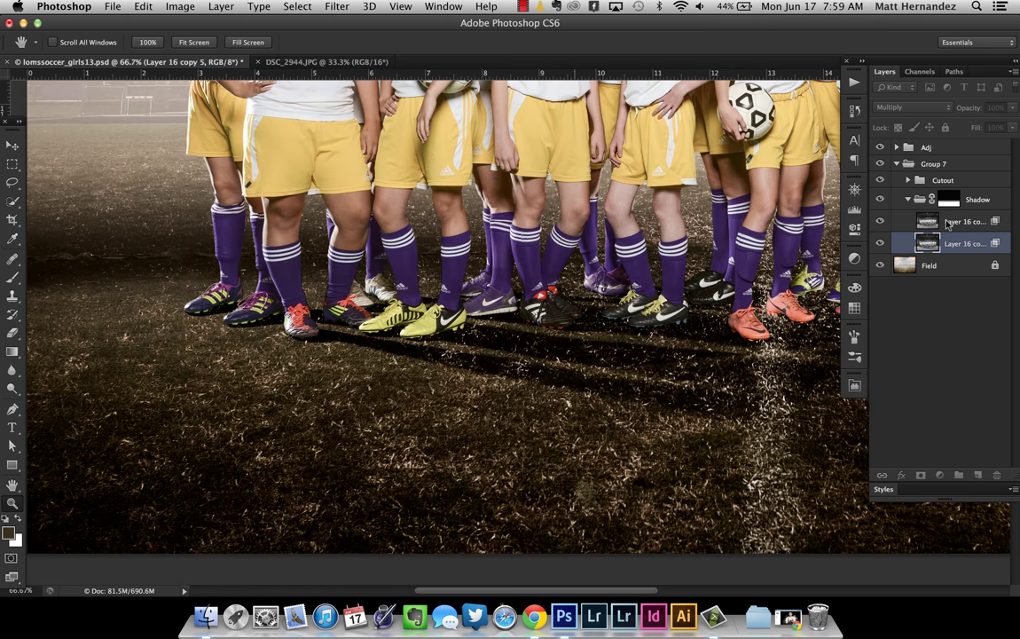
key(z)
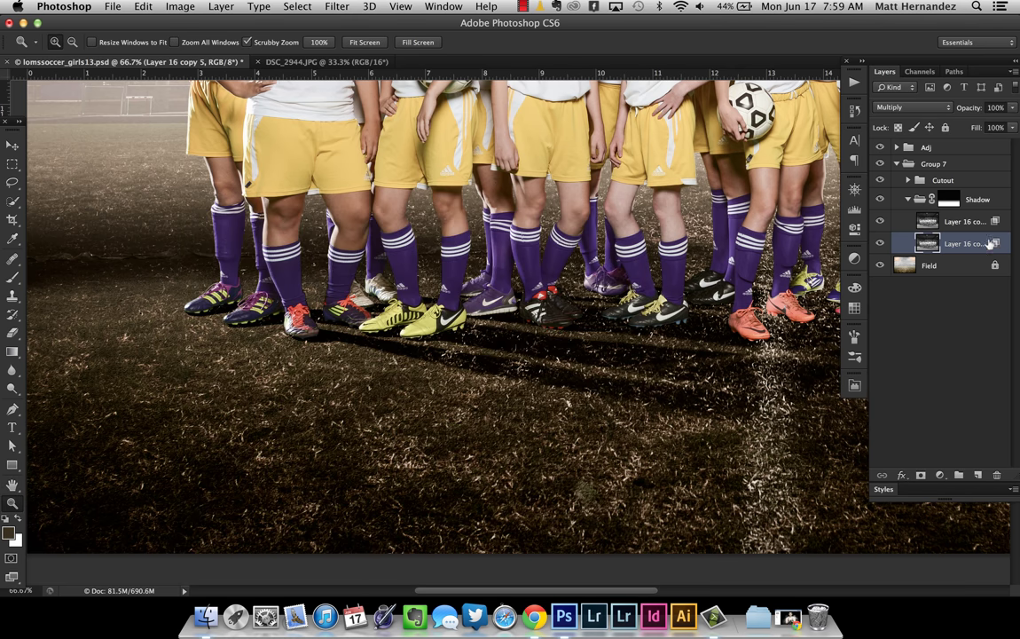
double_click(997, 247)
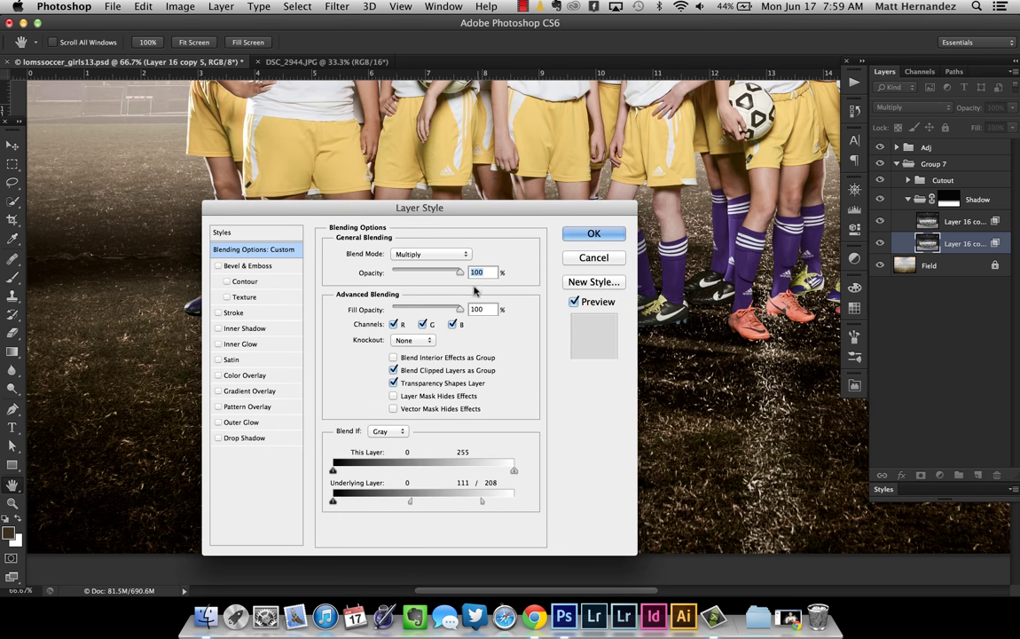
drag(473, 213, 735, 171)
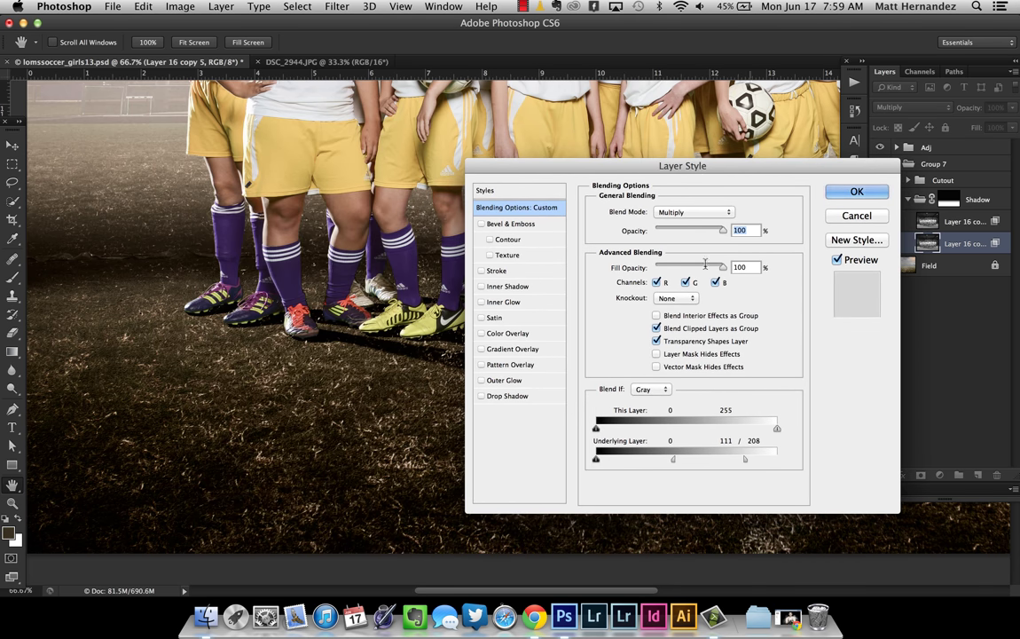
drag(644, 163, 619, 185)
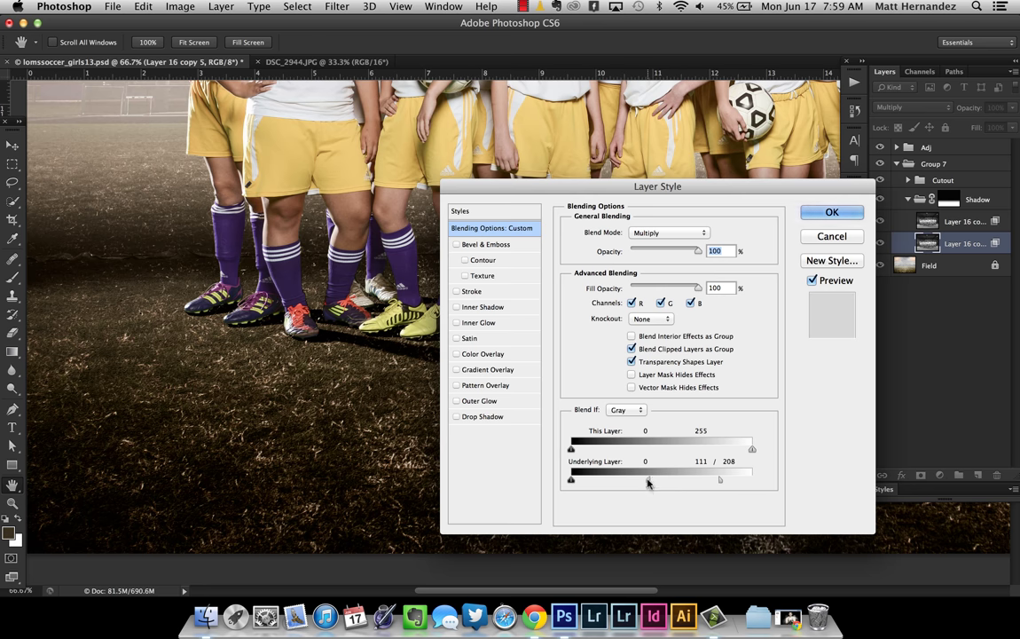
drag(649, 480, 752, 480)
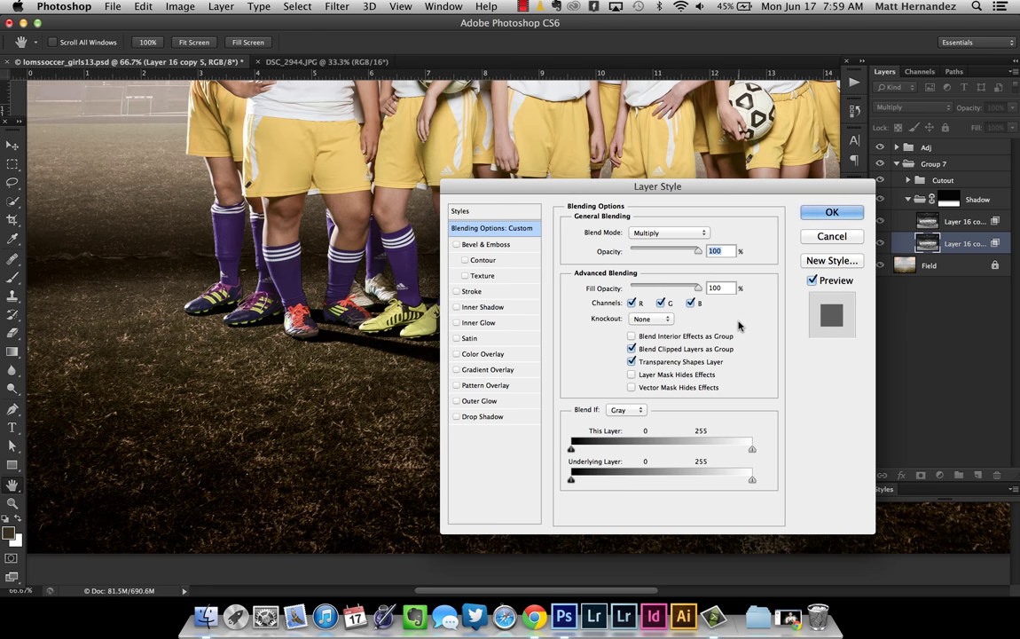
Split the lower shadow layer's Underlying Layer white Blend If limit to 72 / 249.
drag(513, 186, 651, 218)
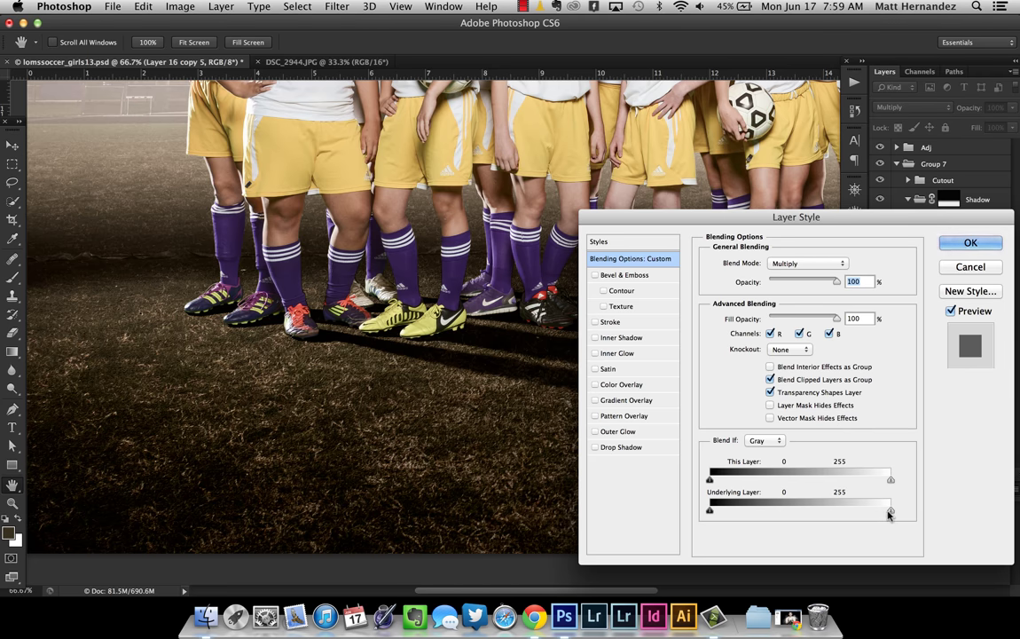
drag(889, 512, 771, 512)
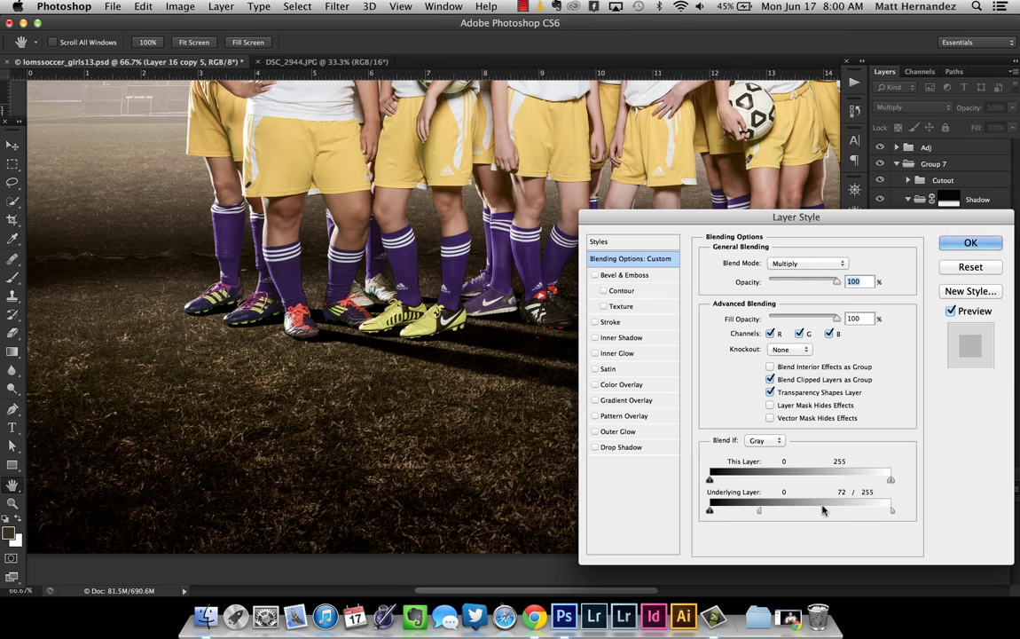
mouse_move(885, 512)
mouse_down()
mouse_move(865, 509)
mouse_move(898, 509)
mouse_move(881, 511)
mouse_up()
drag(885, 512, 888, 510)
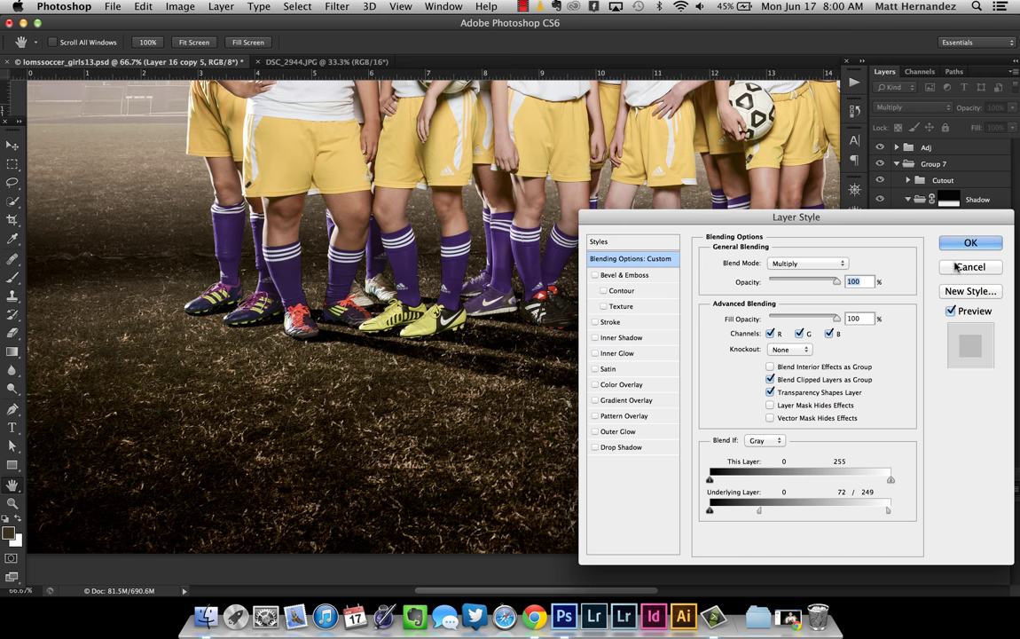
Compare the darkened grass with the blending preview off and on, and apply the lower shadow layer's Blend If settings.
drag(939, 216, 339, 364)
drag(762, 329, 586, 257)
scroll(515, 288, right, 5)
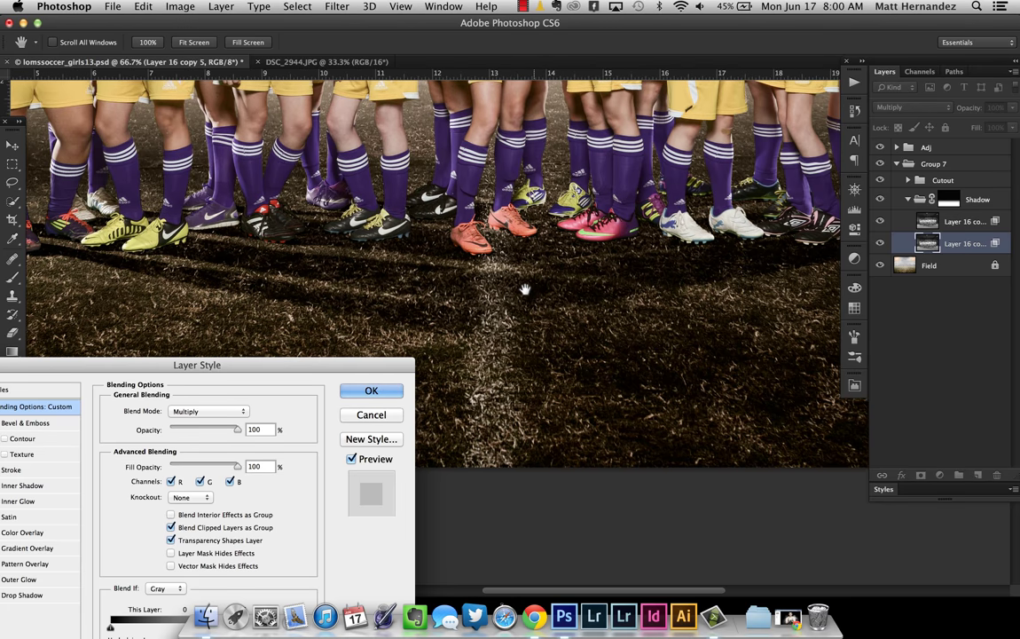
drag(354, 364, 290, 285)
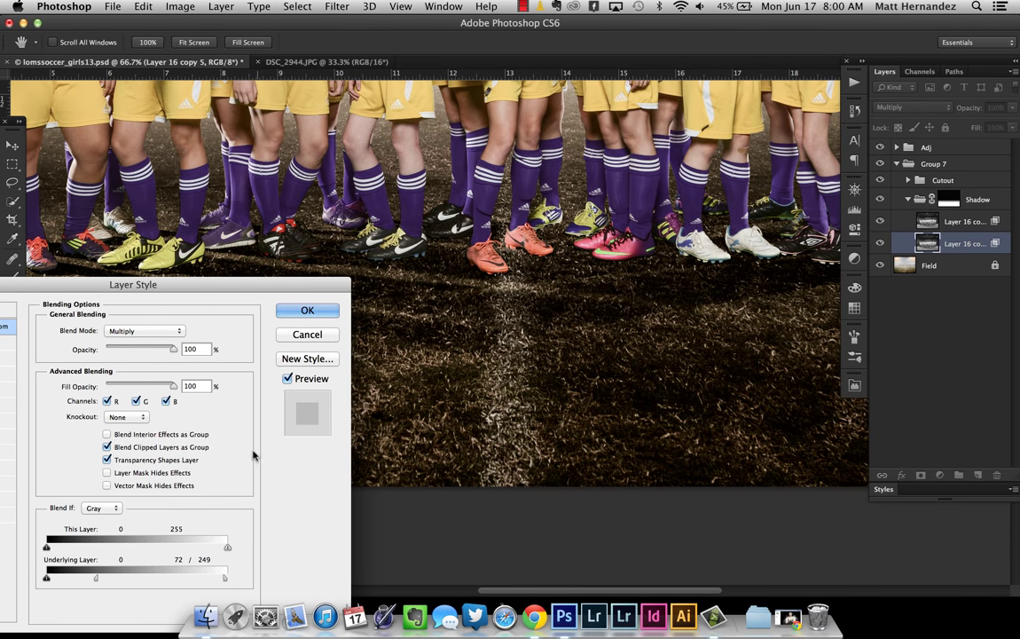
click(311, 379)
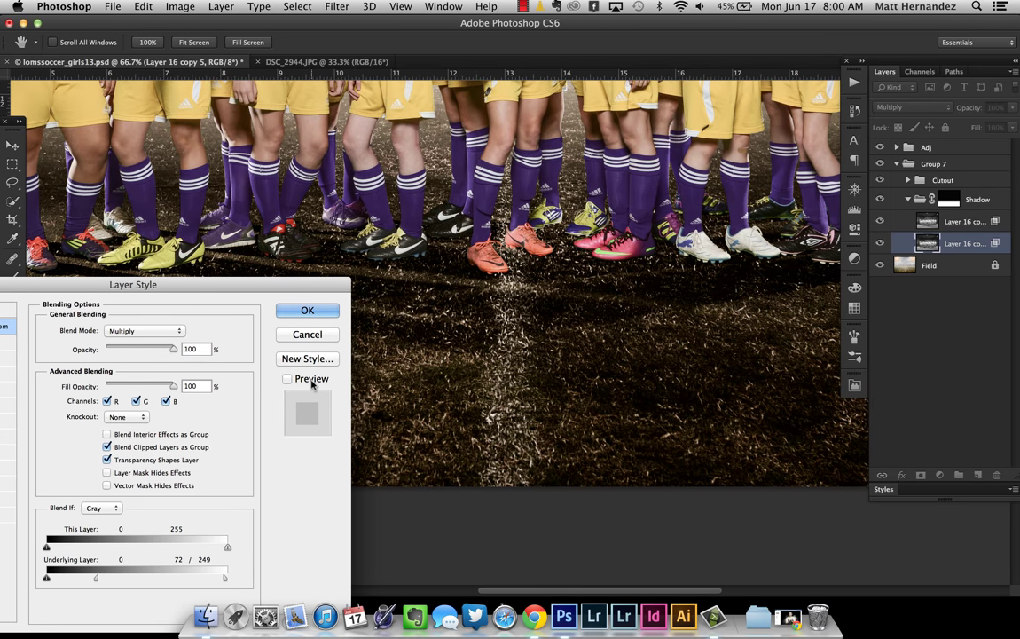
click(311, 382)
click(311, 381)
click(312, 383)
click(312, 383)
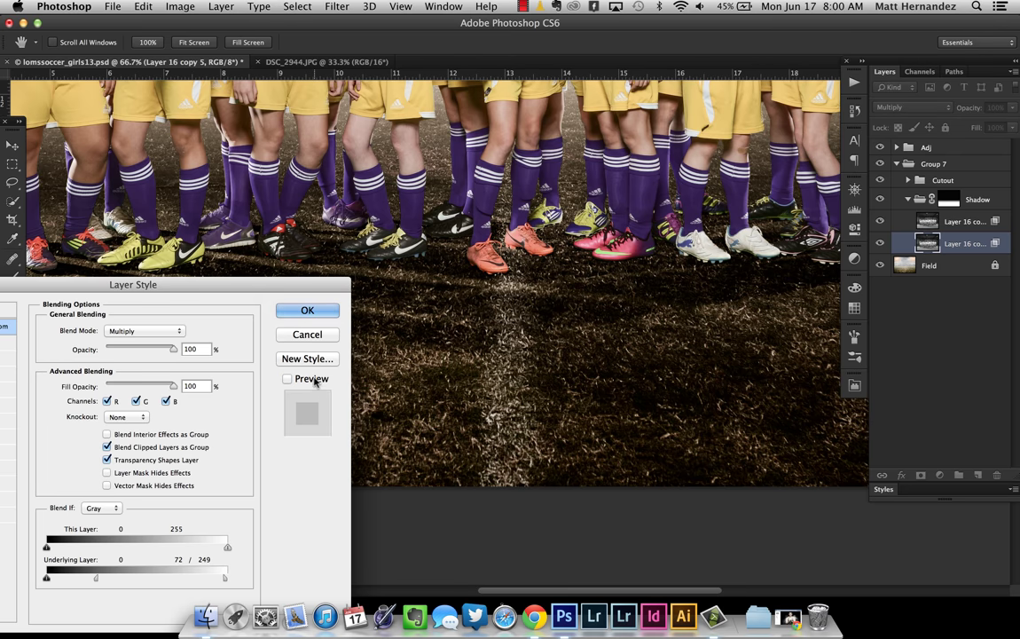
click(313, 384)
click(313, 383)
click(314, 383)
click(314, 381)
click(314, 381)
click(314, 381)
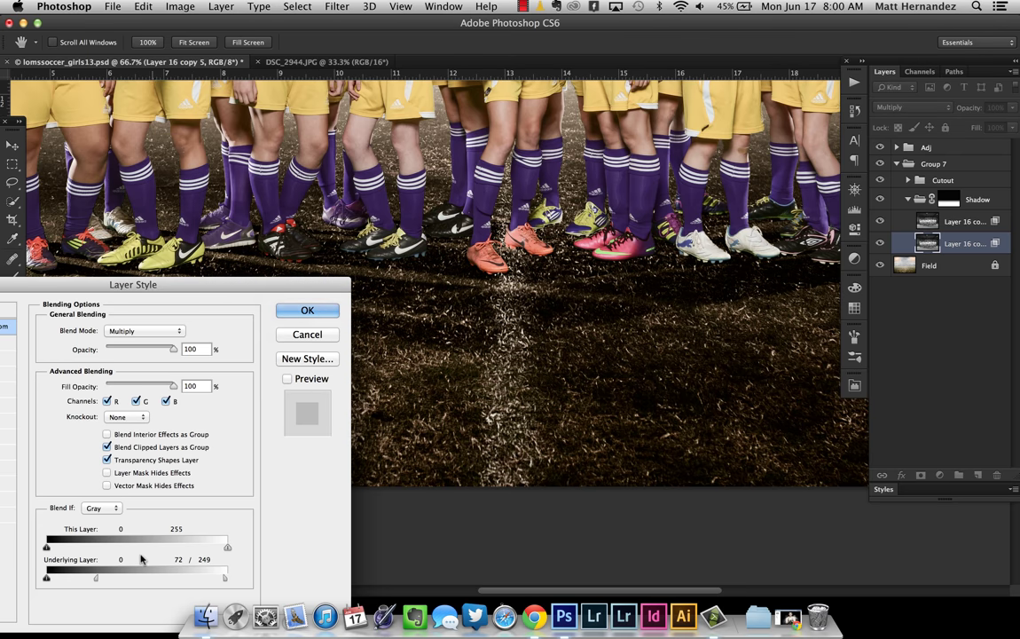
click(321, 310)
Check the whole composite and restore the lower shadow layer's Underlying Layer white limit to 255.
key(z)
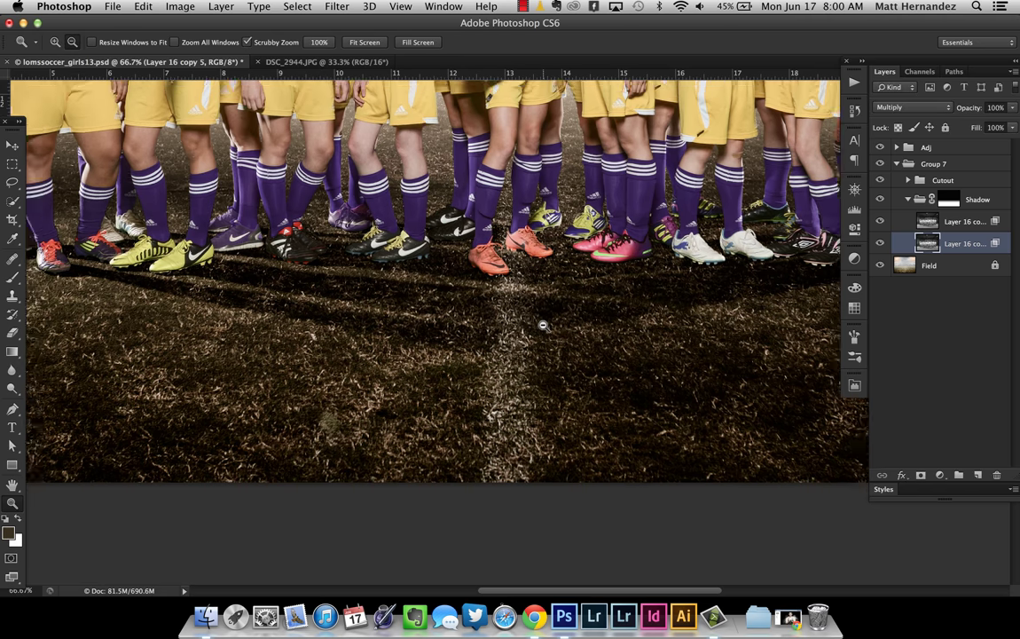
alt+click(542, 326)
alt+click(550, 328)
alt+click(554, 331)
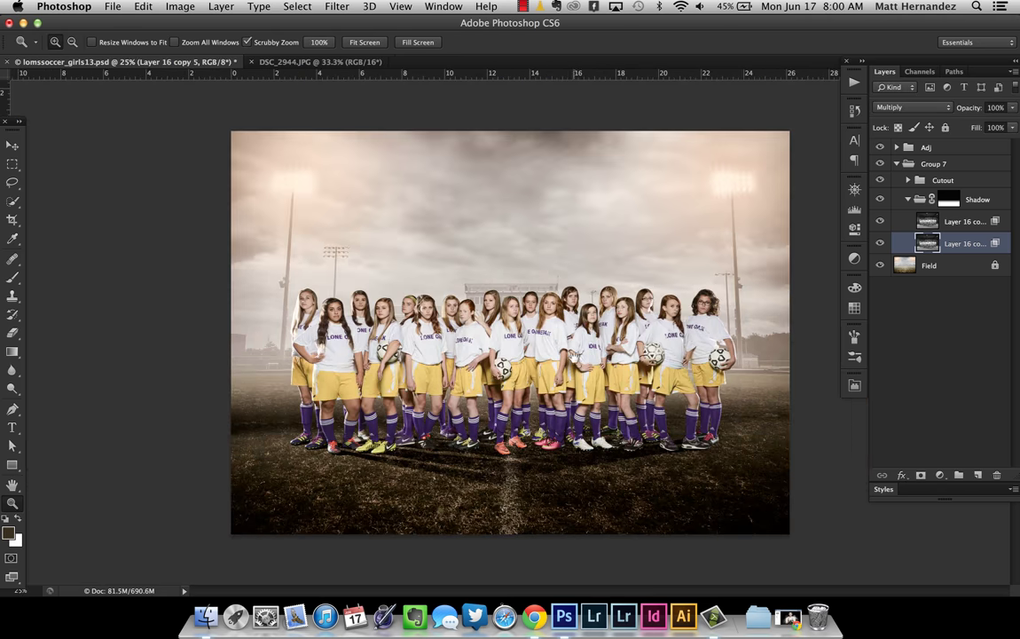
drag(503, 485, 466, 454)
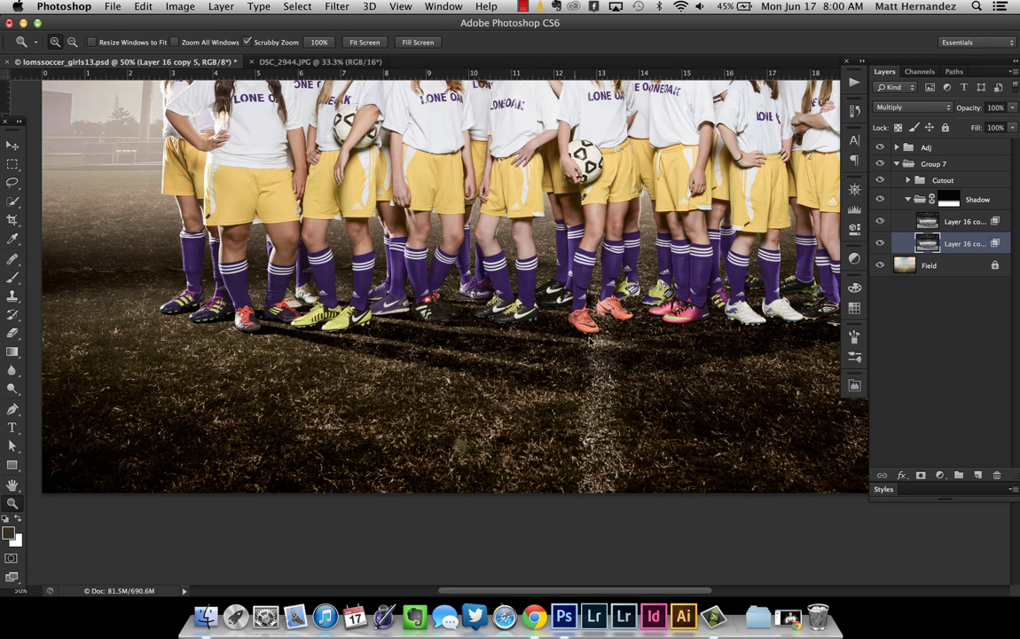
double_click(995, 247)
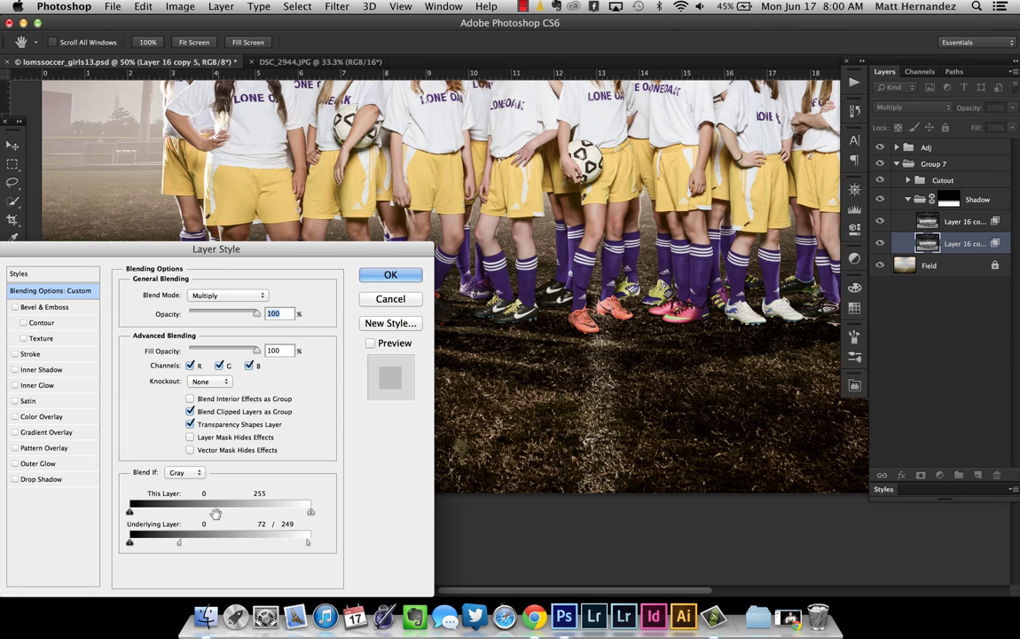
click(390, 274)
key(z)
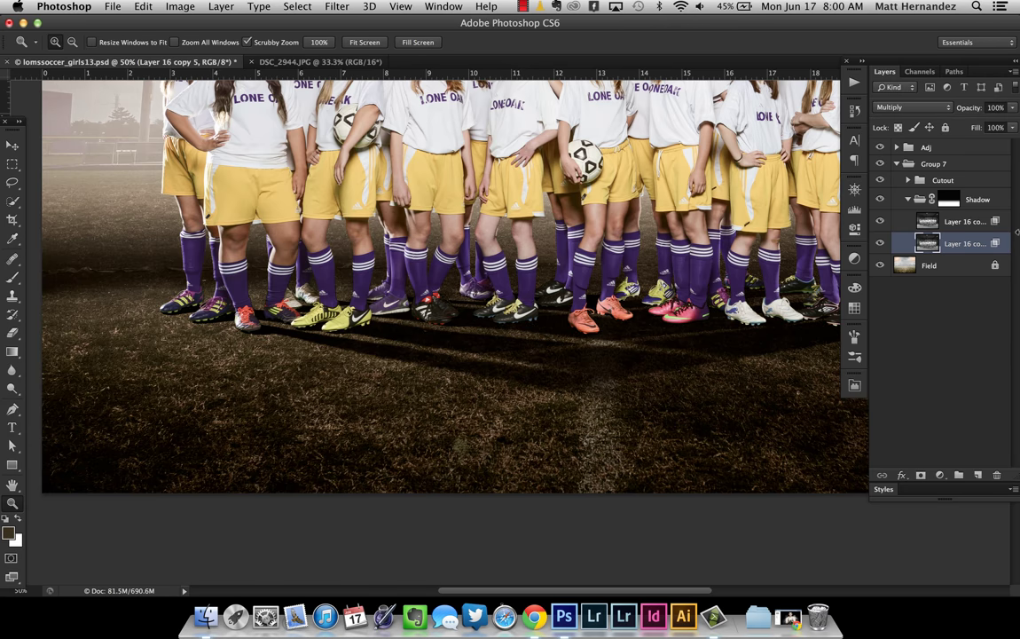
Restore the Underlying Layer's white Blend If limit to 255 on Layer 16 copy 4.
double_click(997, 223)
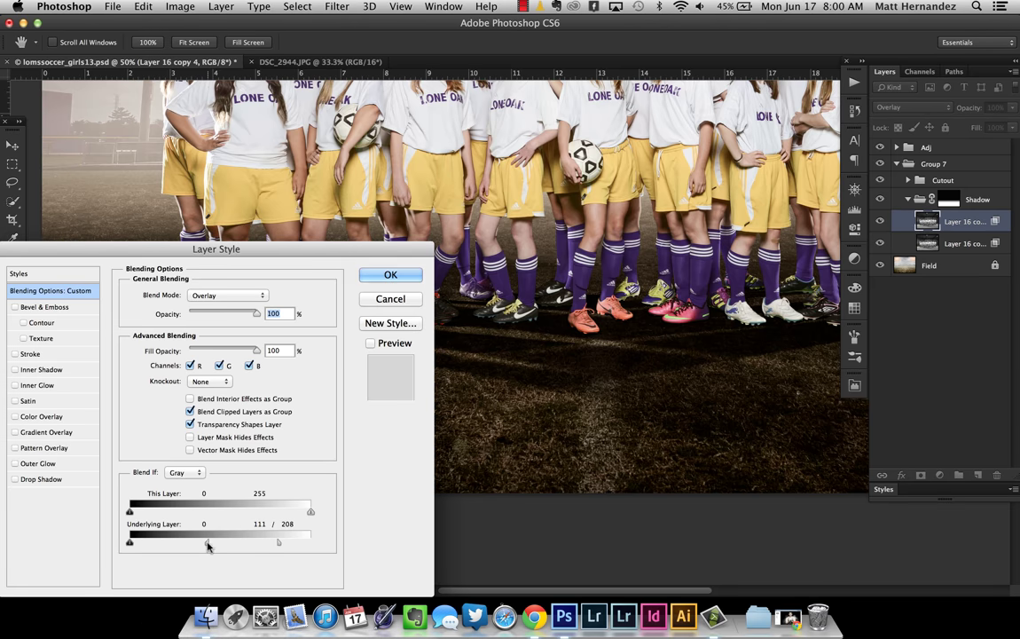
click(390, 274)
key(z)
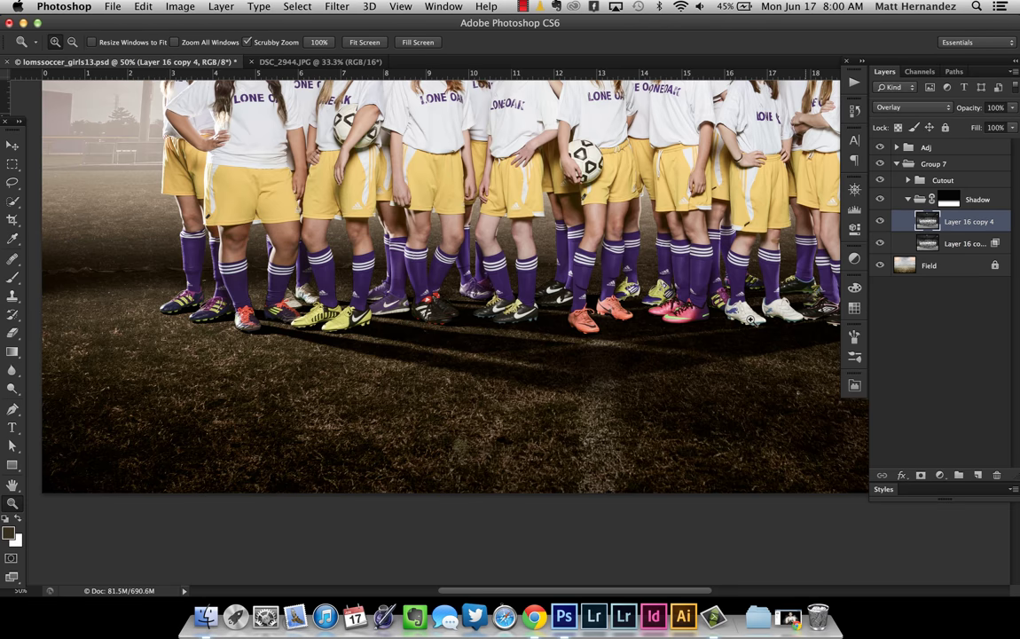
Examine the shadows across the grass without Blend If and check the lower shadow layer's blending options.
drag(742, 359, 651, 382)
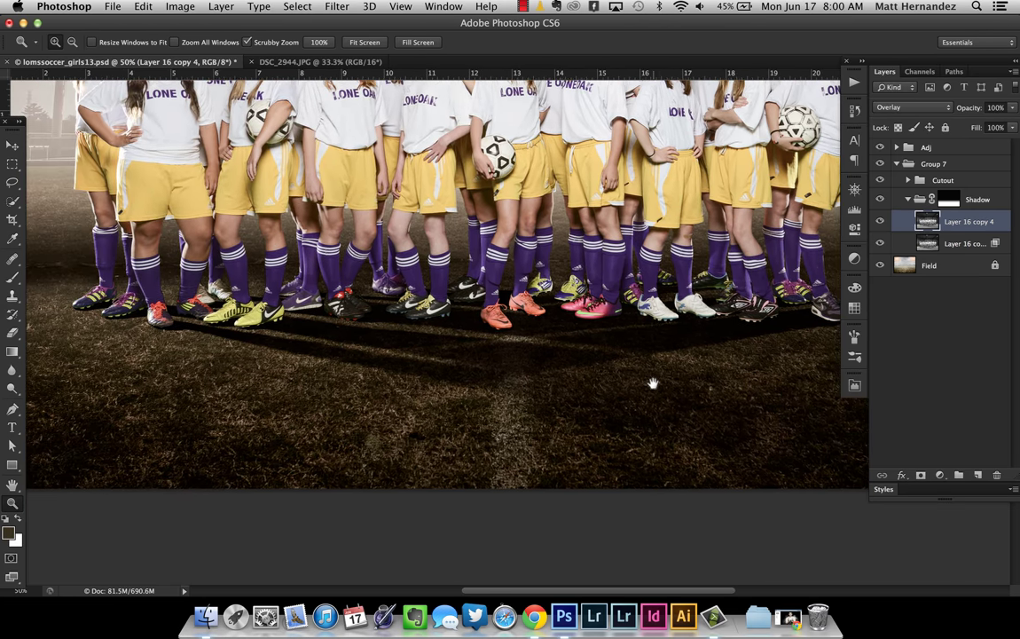
drag(462, 417, 204, 425)
drag(573, 363, 597, 417)
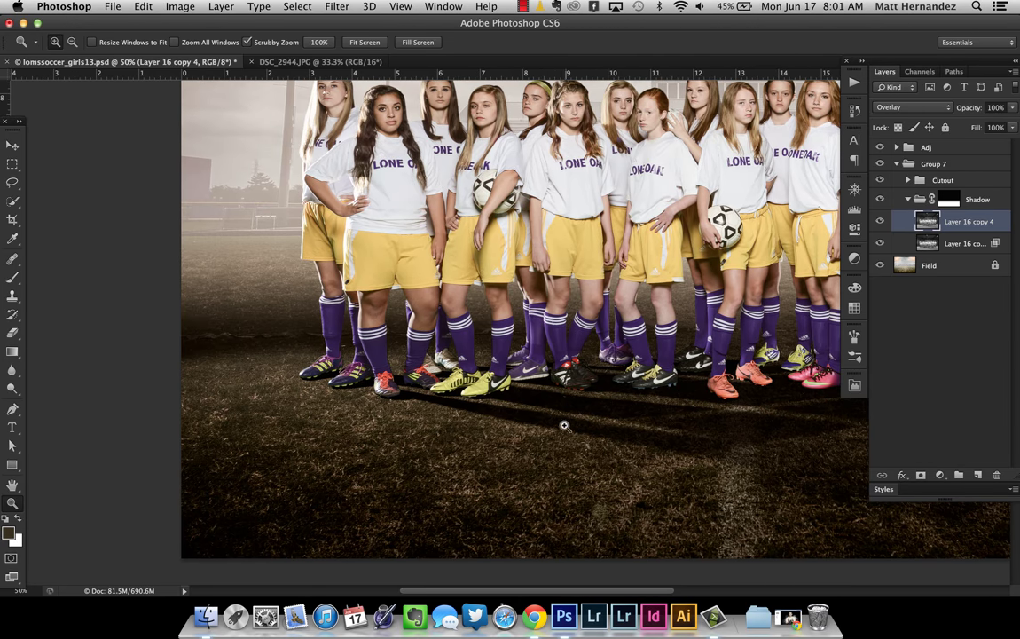
scroll(708, 467, right, 6)
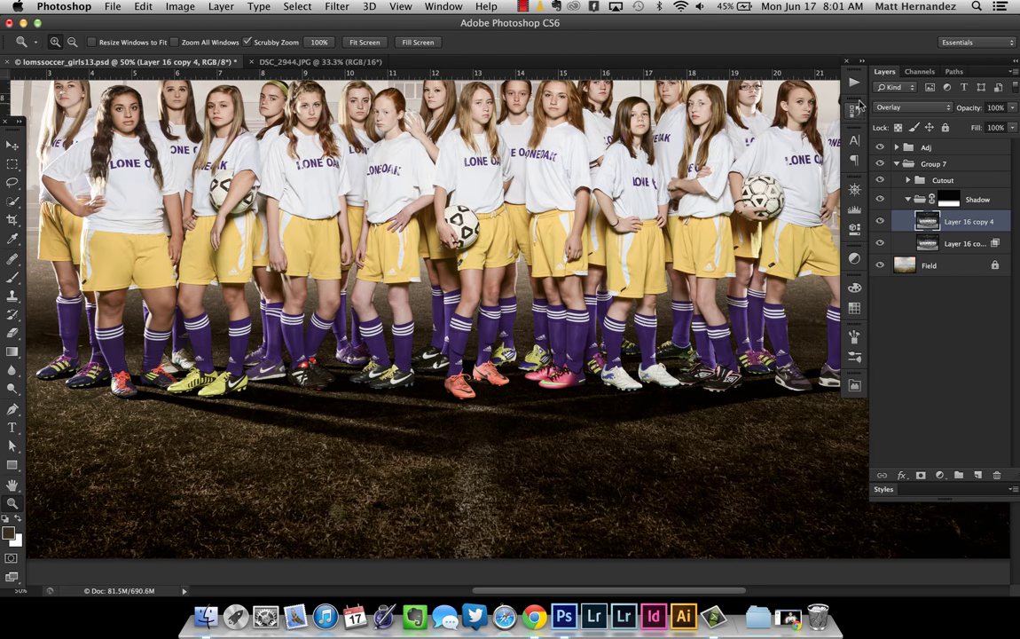
drag(854, 110, 986, 200)
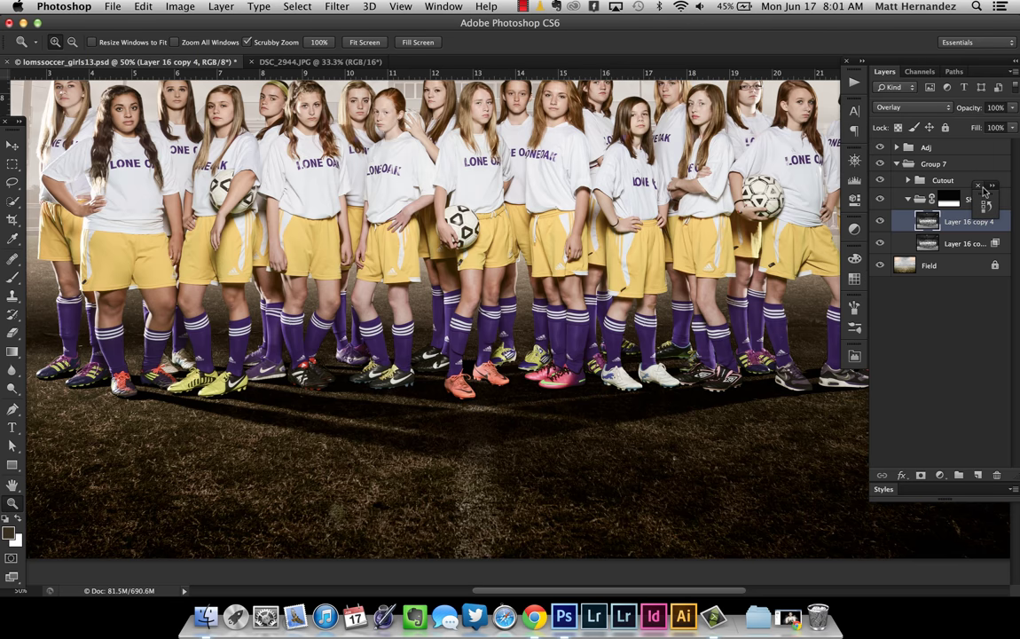
drag(984, 201, 855, 110)
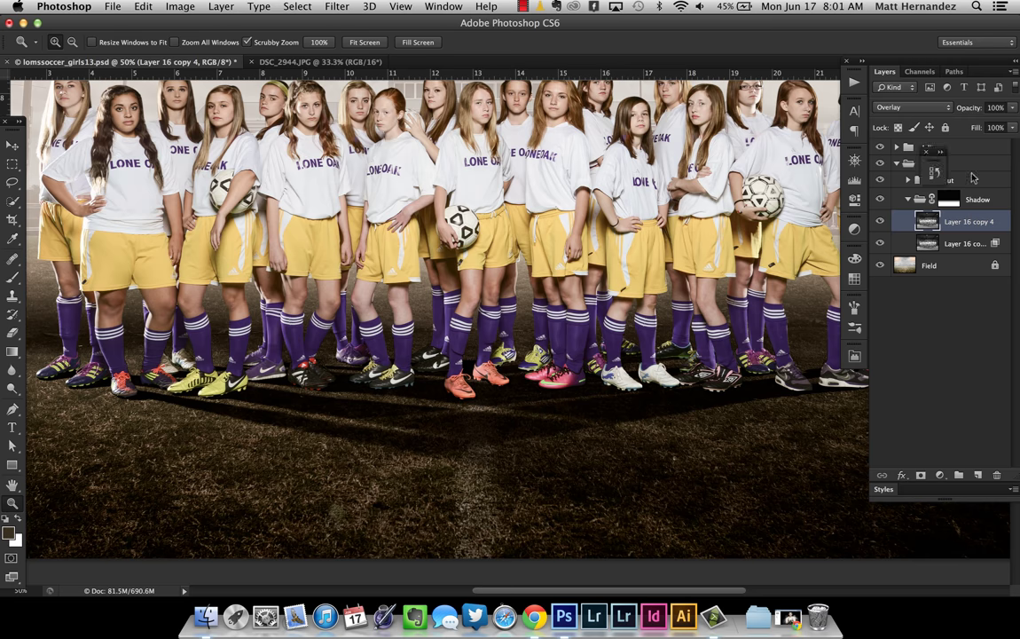
double_click(995, 245)
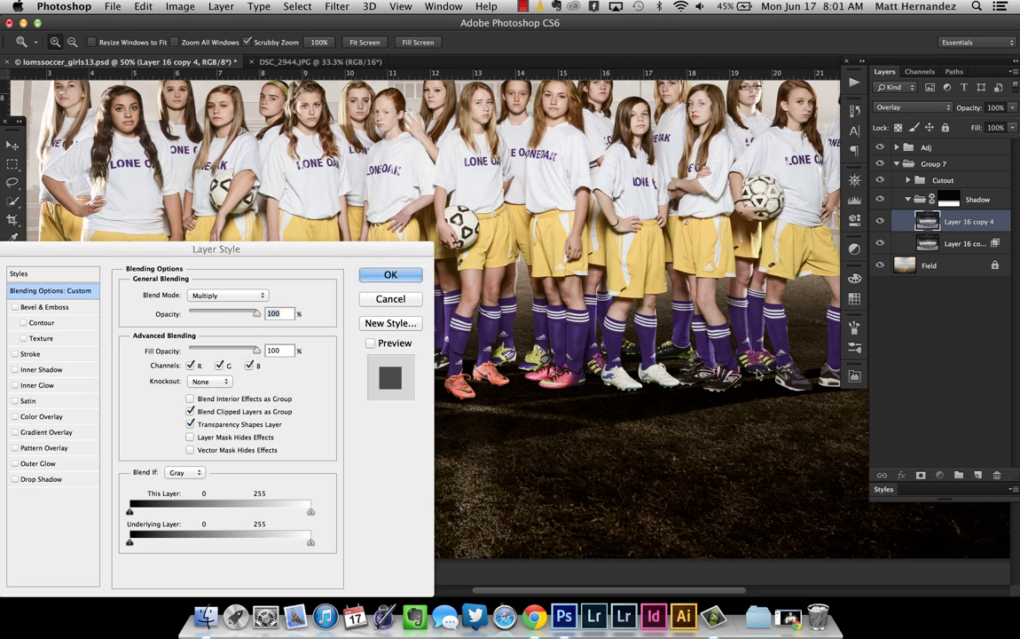
click(399, 299)
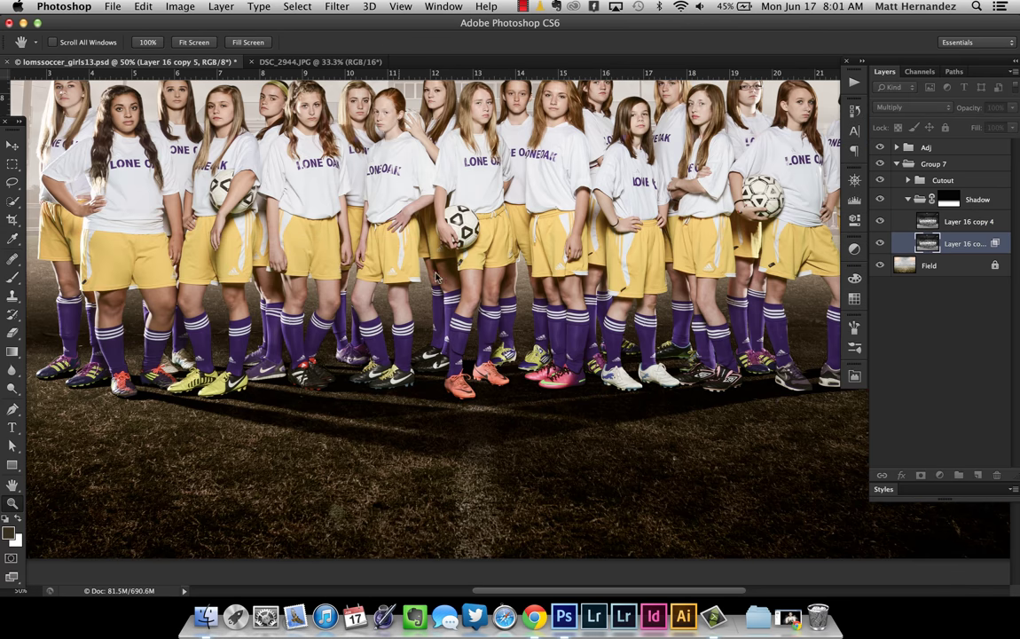
key(z)
click(1001, 224)
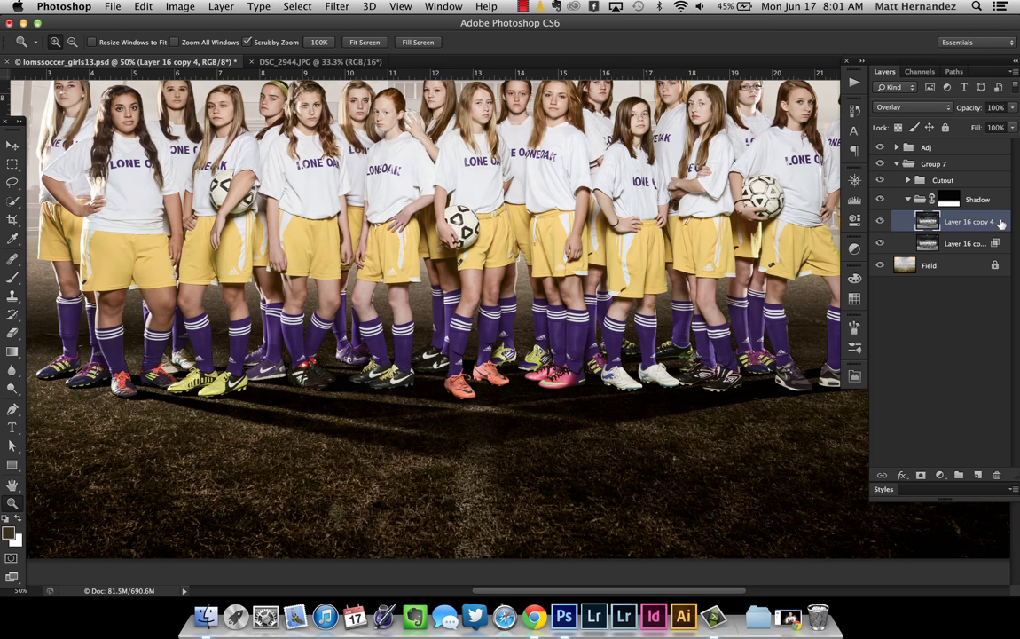
Compare the latest Blending Options history state with the last Layer Order state, revert to Layer Order, and inspect the grass around the cleats up close.
click(854, 110)
click(721, 385)
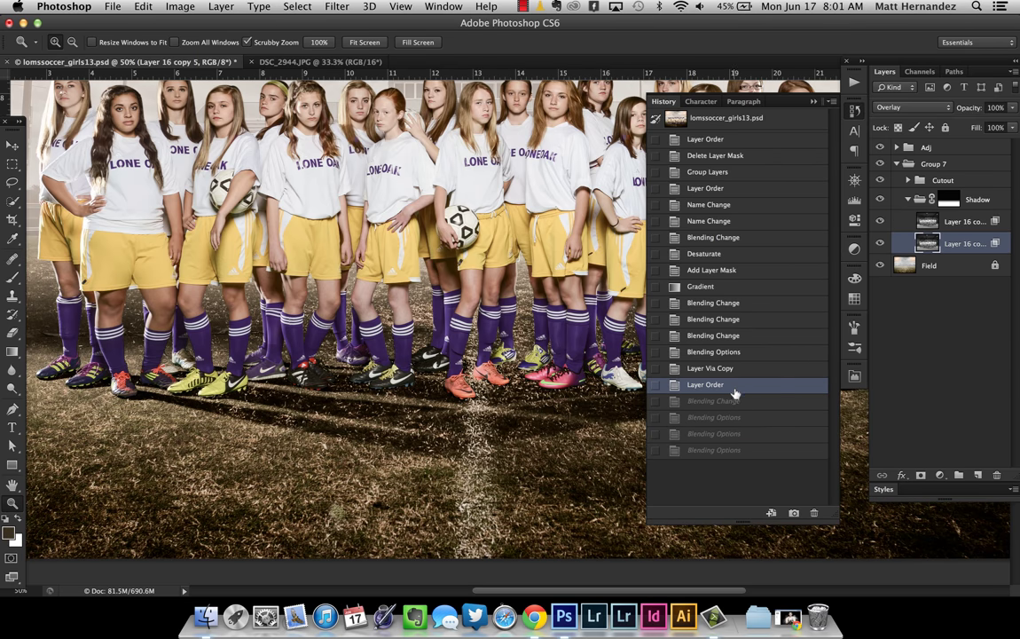
click(714, 451)
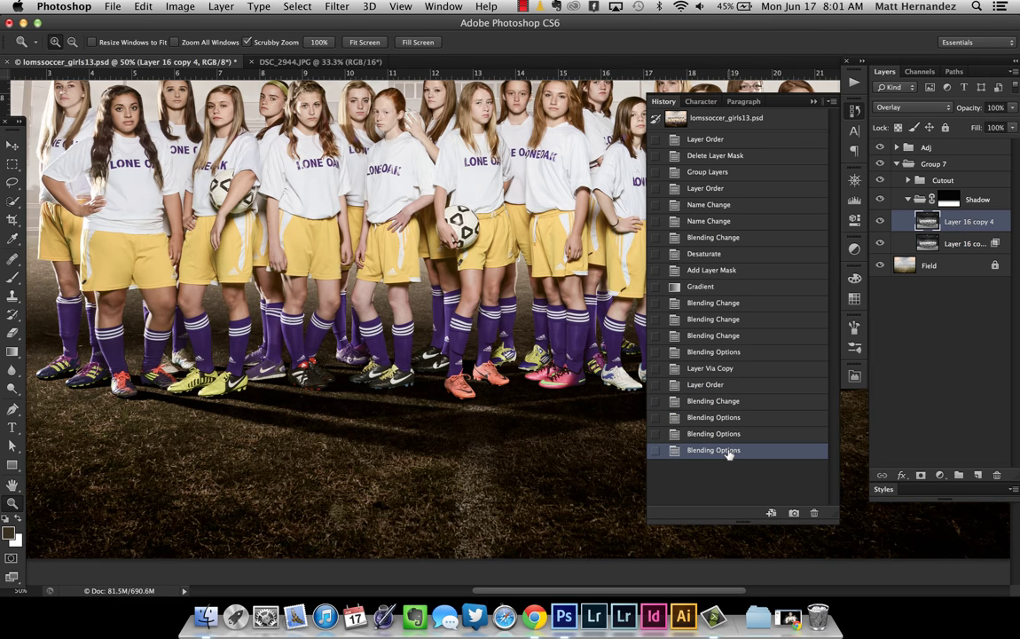
click(736, 385)
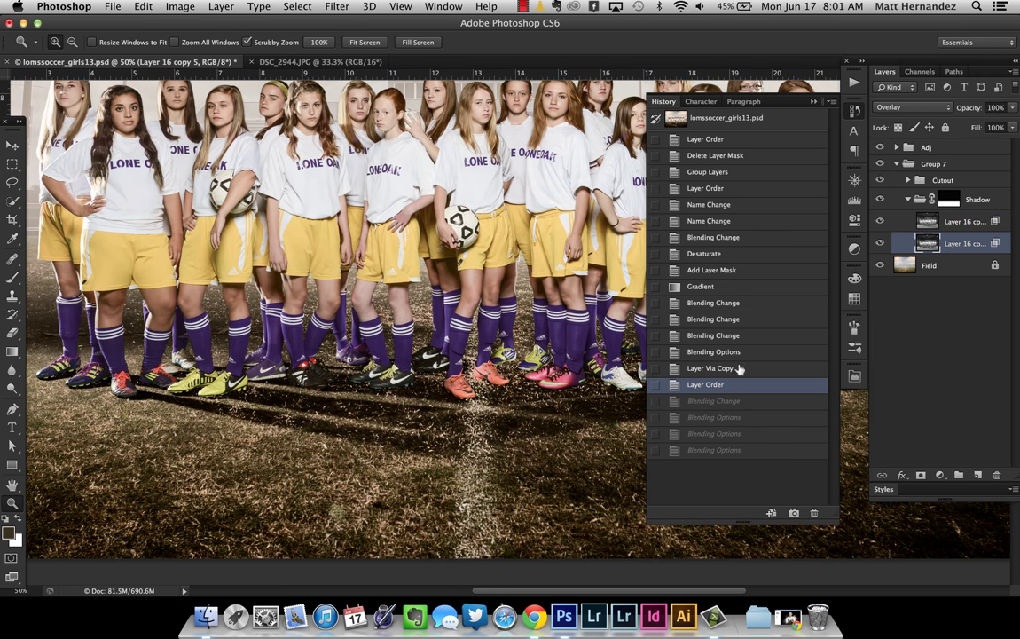
click(820, 104)
drag(450, 356, 500, 383)
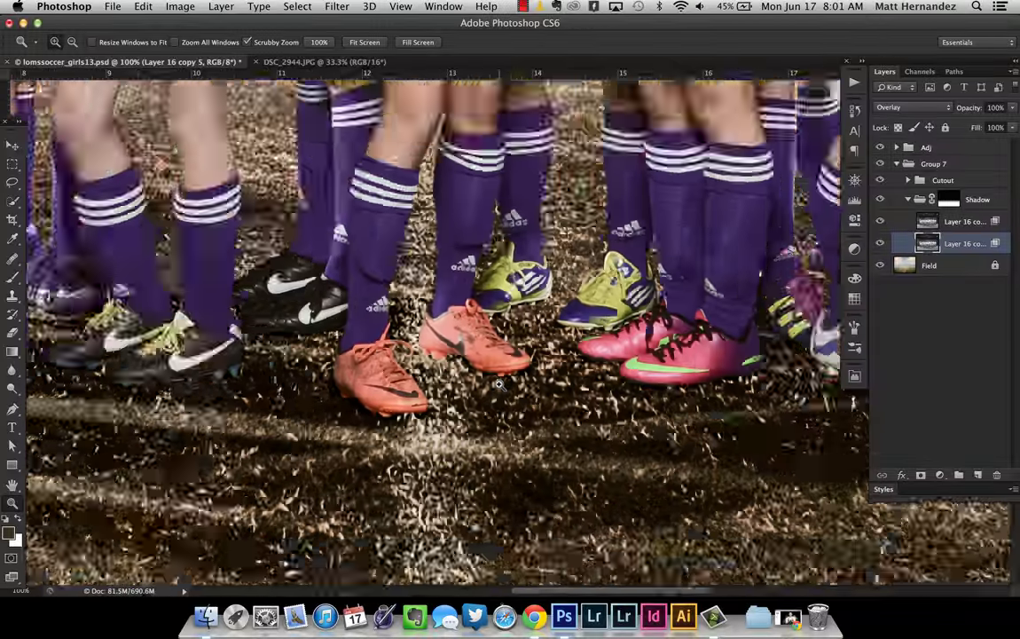
Check the blending options of Layer 16 copy 4, the lower shadow layer, and set its blend mode to Multiply.
click(499, 383)
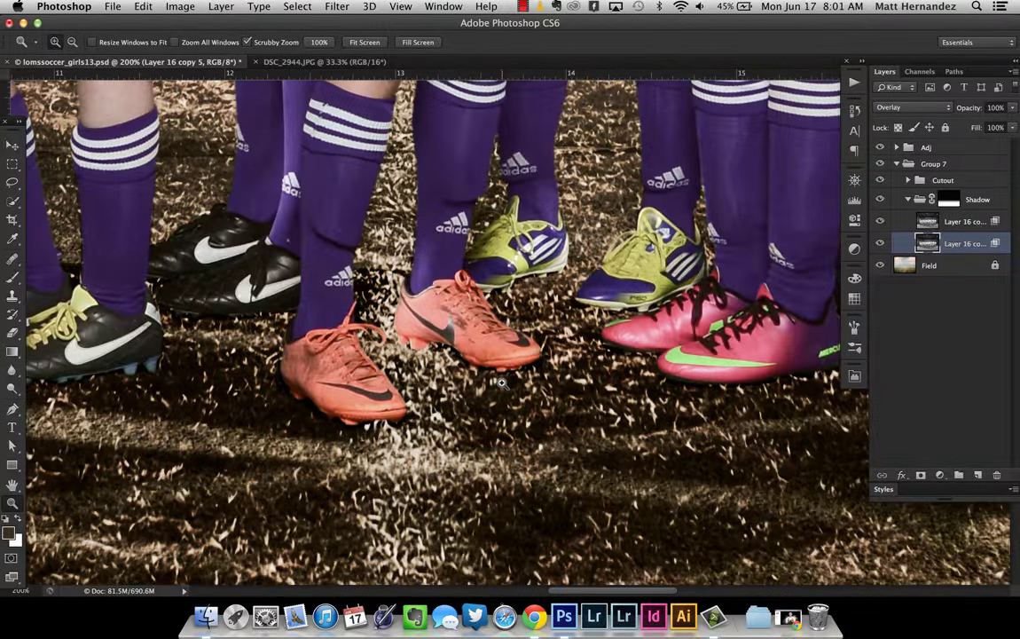
click(994, 223)
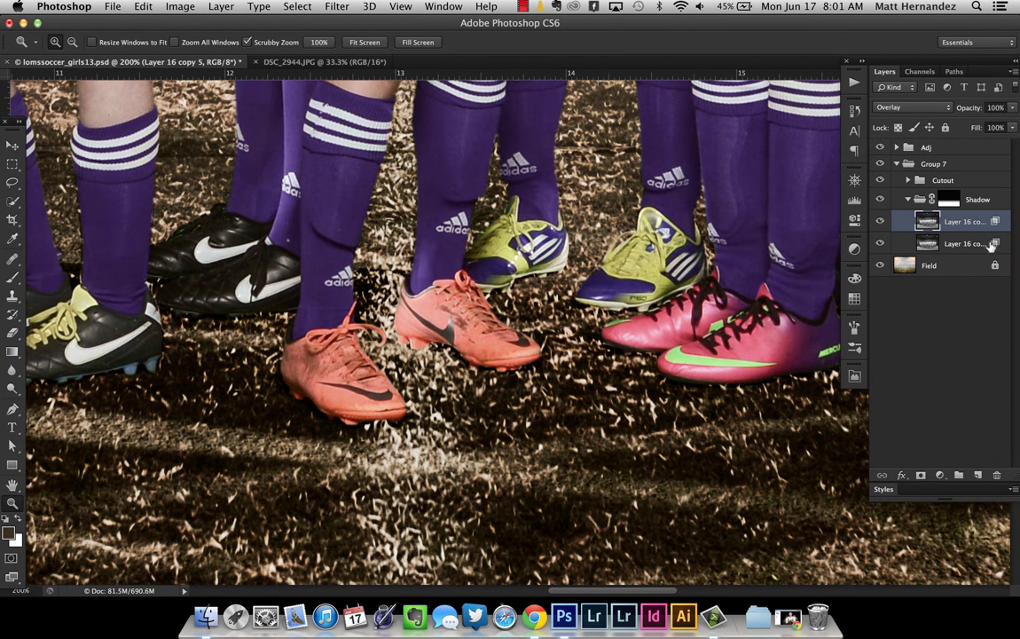
double_click(993, 244)
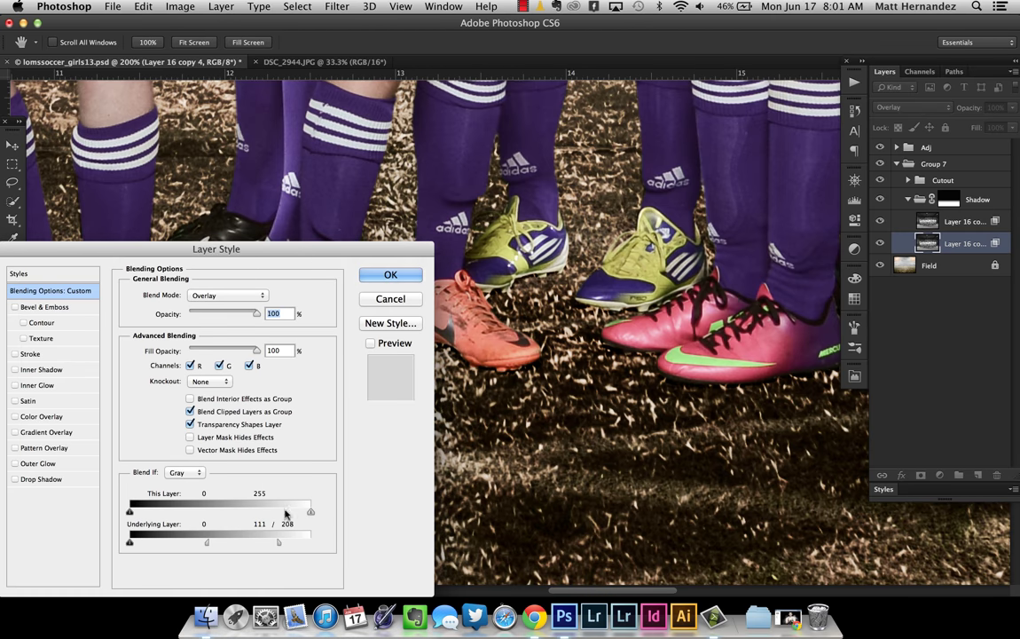
click(391, 276)
click(911, 107)
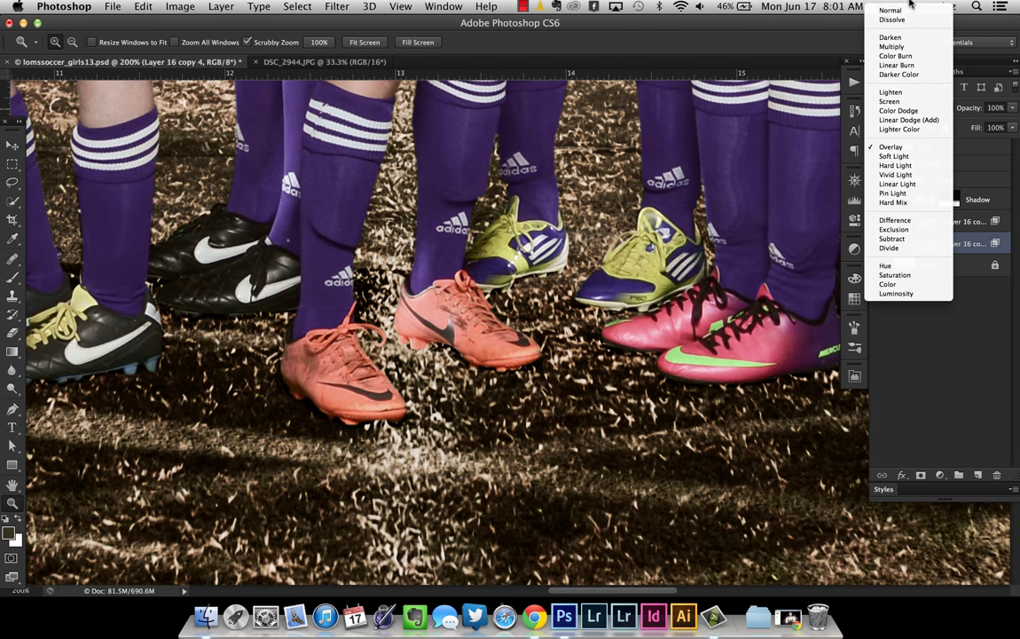
click(894, 47)
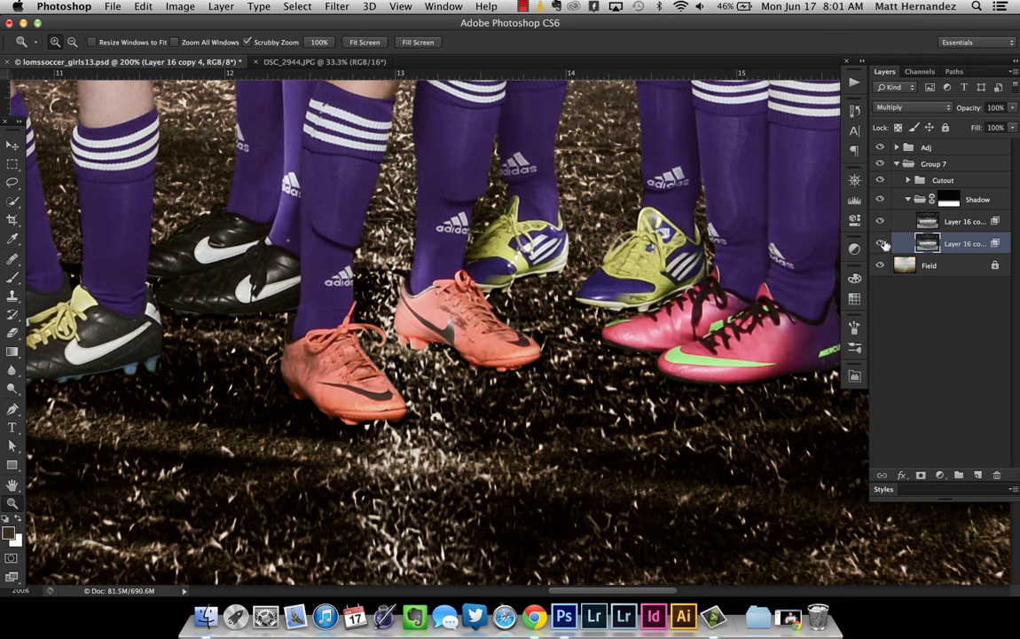
Widen the lower shadow layer's Underlying Layer white Blend If split to 73 / 248.
click(951, 220)
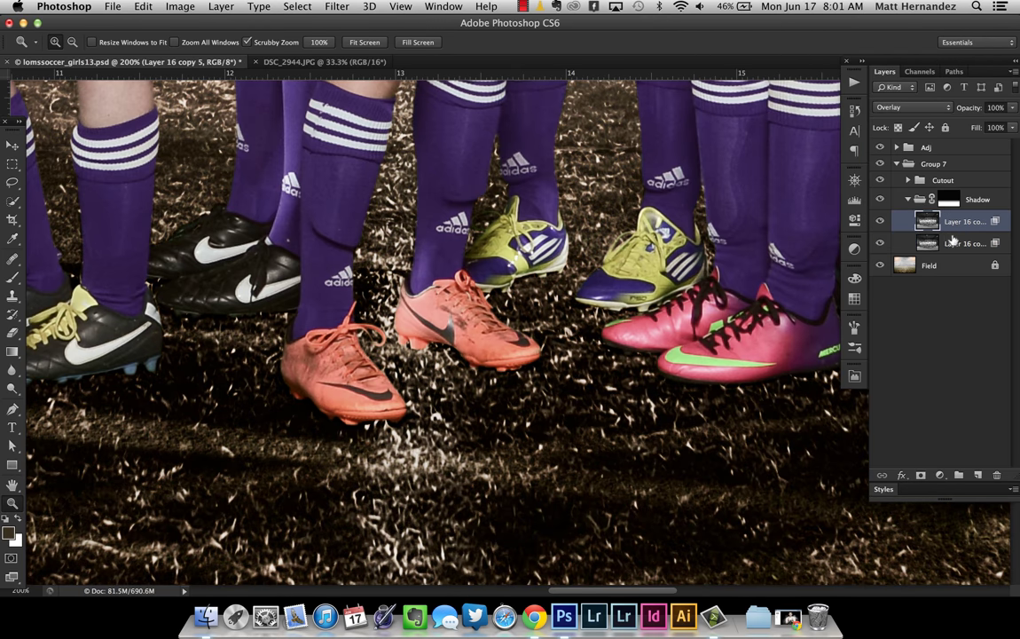
click(967, 243)
double_click(994, 247)
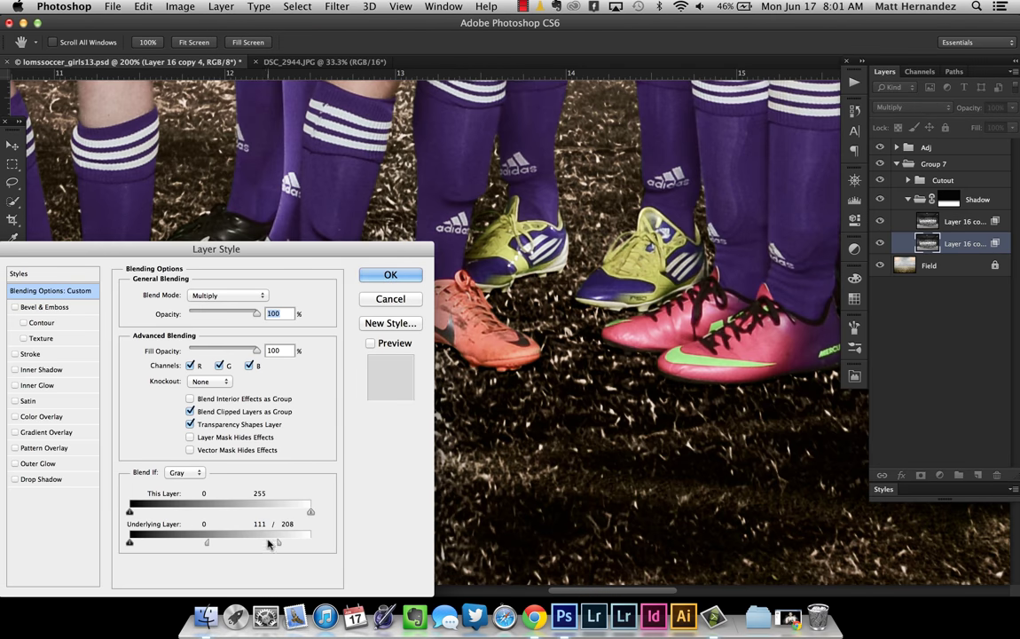
drag(207, 542, 180, 543)
drag(279, 542, 307, 544)
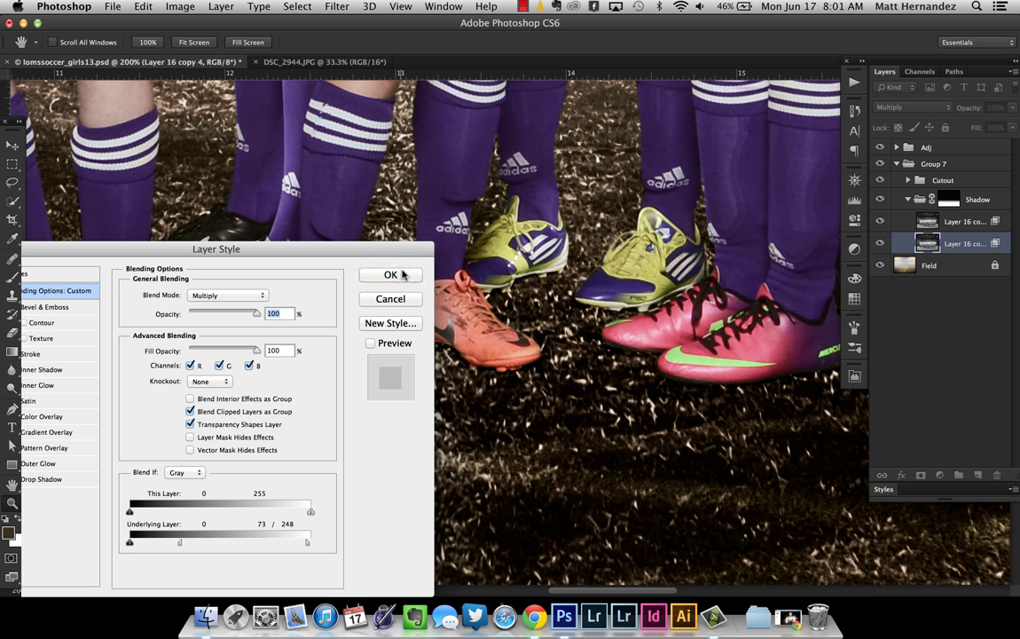
click(395, 278)
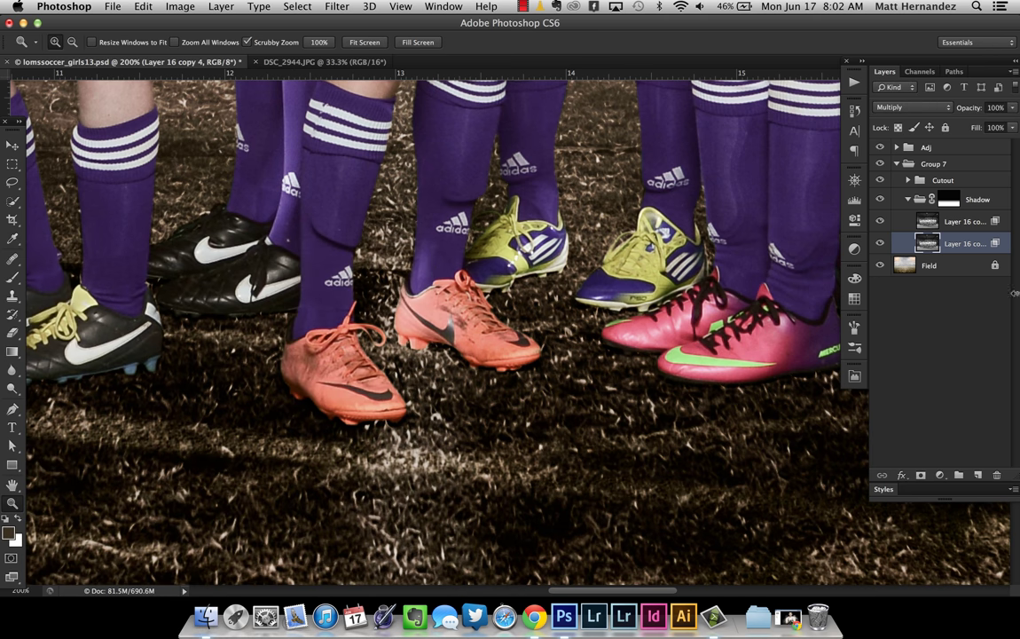
Compare the grass shadows with the lower and upper shadow layers each hidden and shown, both around the cleats and across the composite.
click(880, 244)
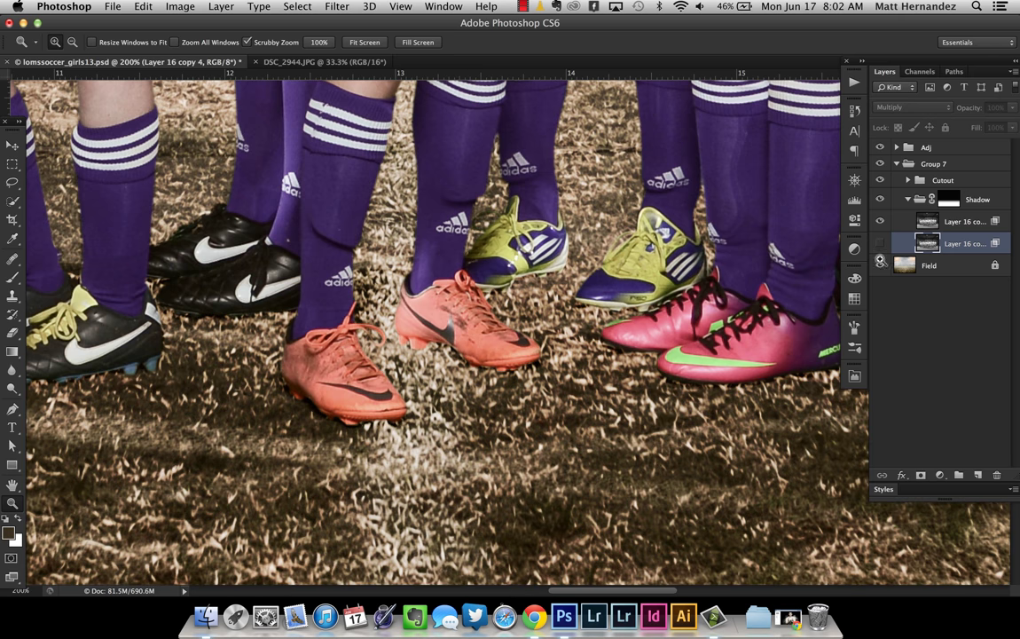
click(881, 244)
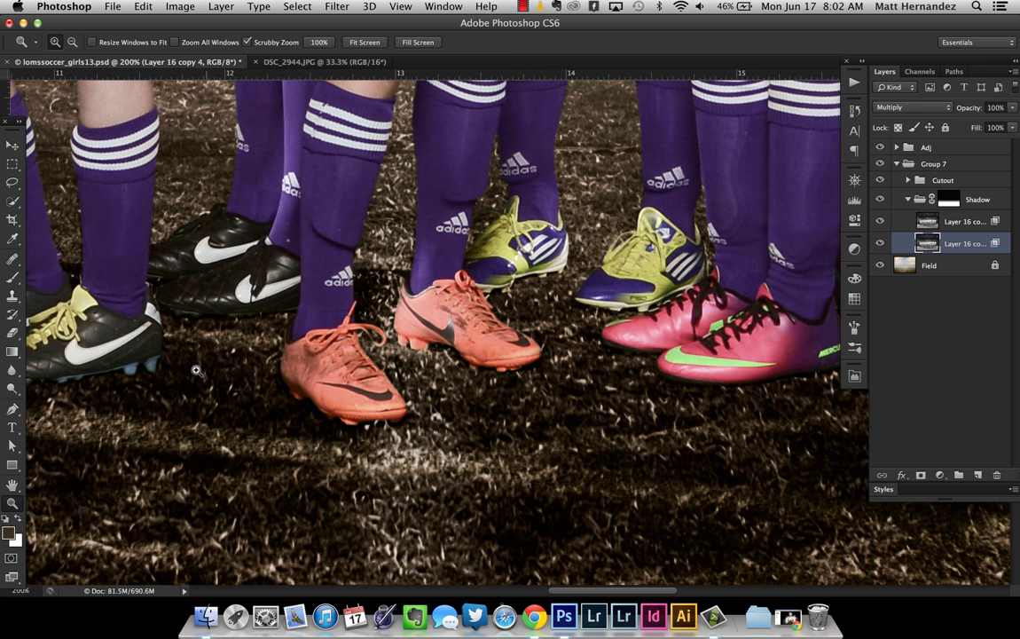
key(alt)
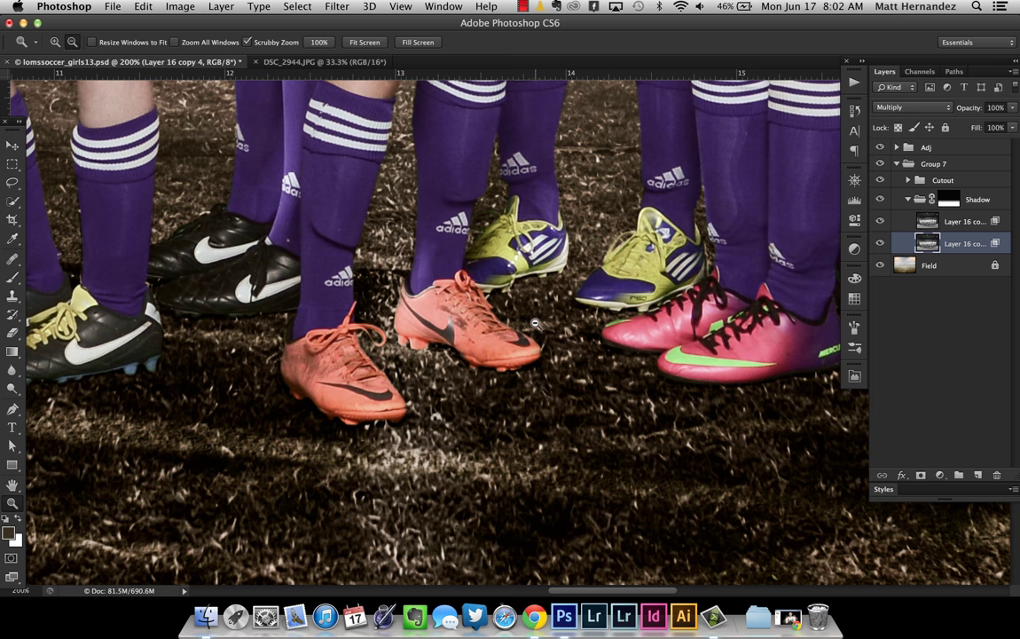
alt+click(535, 323)
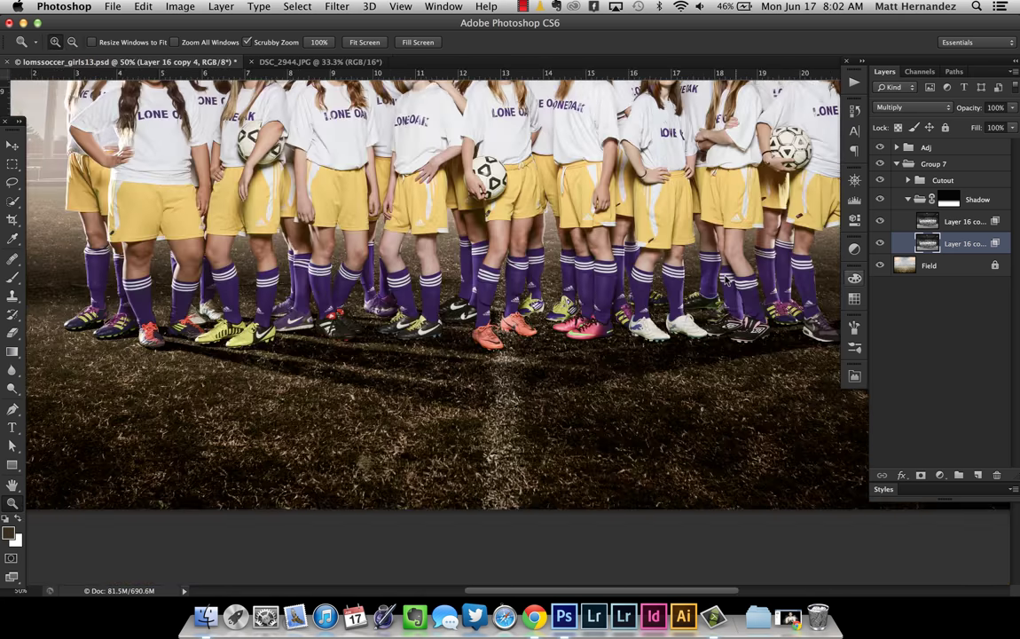
alt+click(398, 296)
alt+click(506, 291)
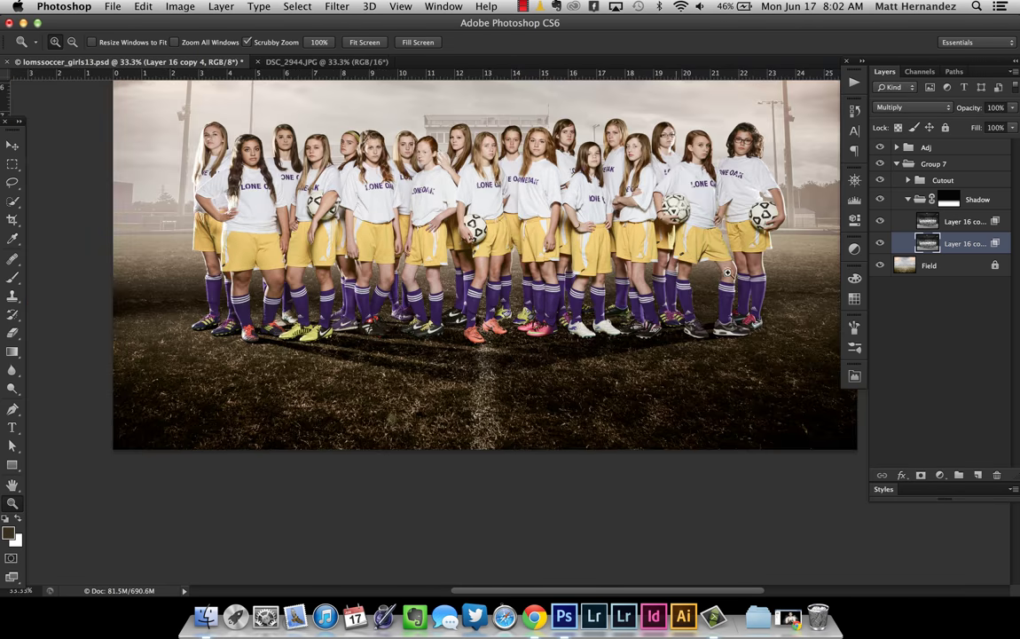
click(880, 244)
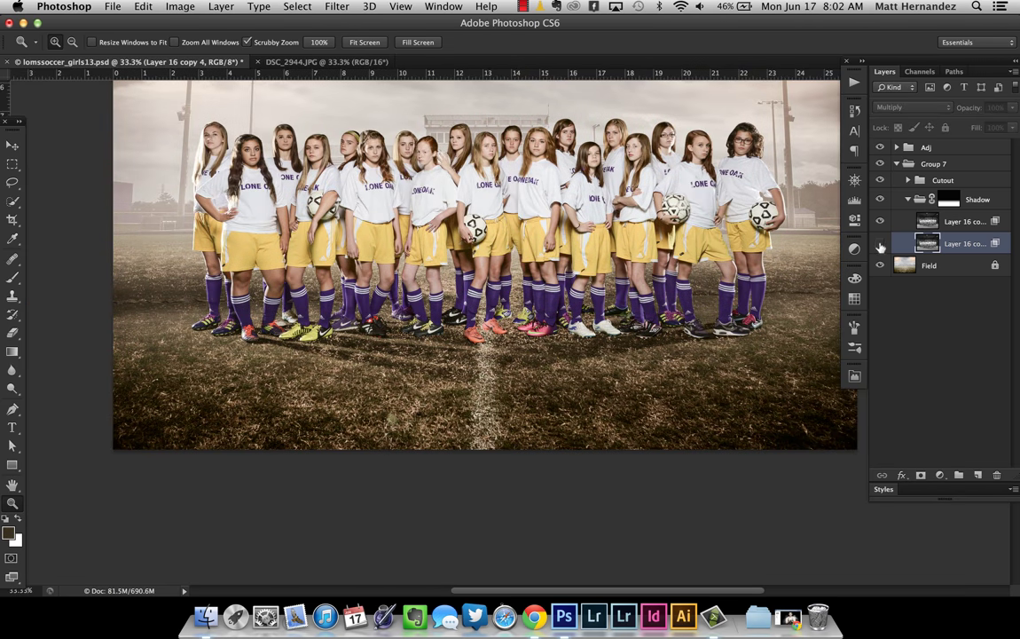
click(880, 243)
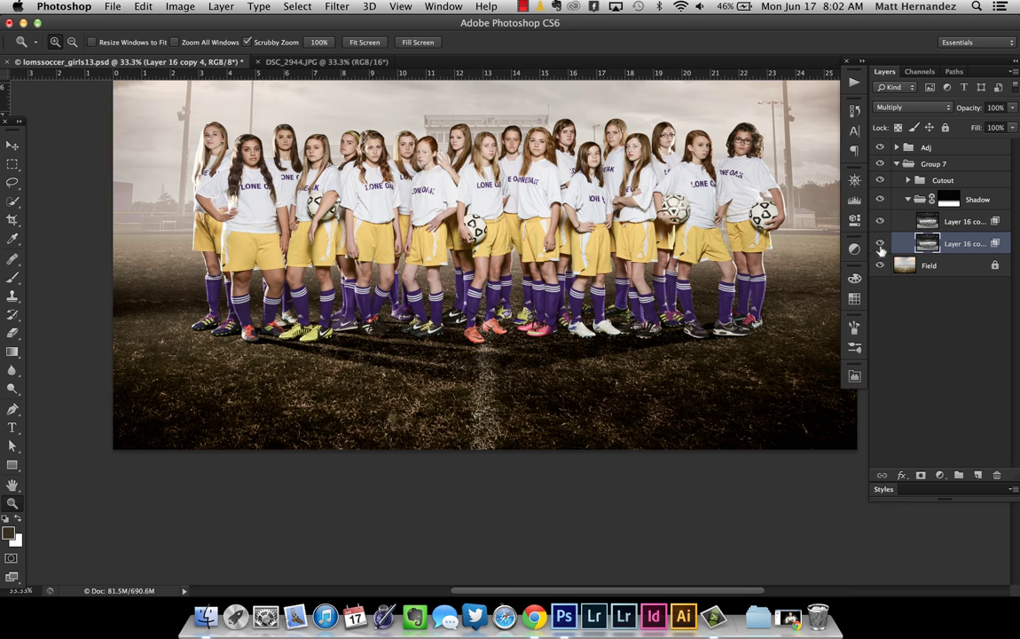
click(880, 223)
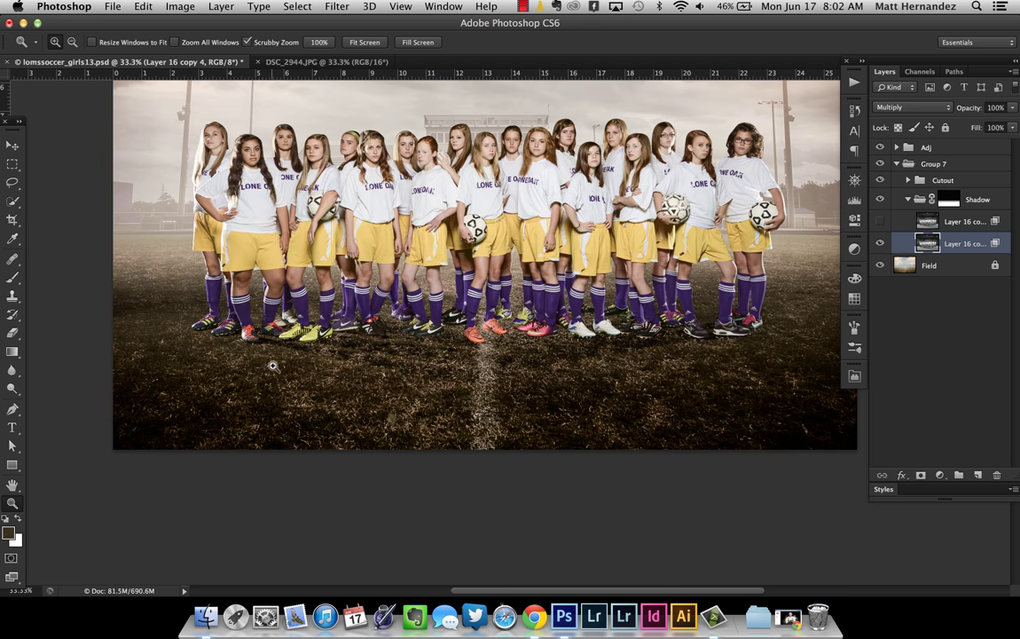
click(881, 222)
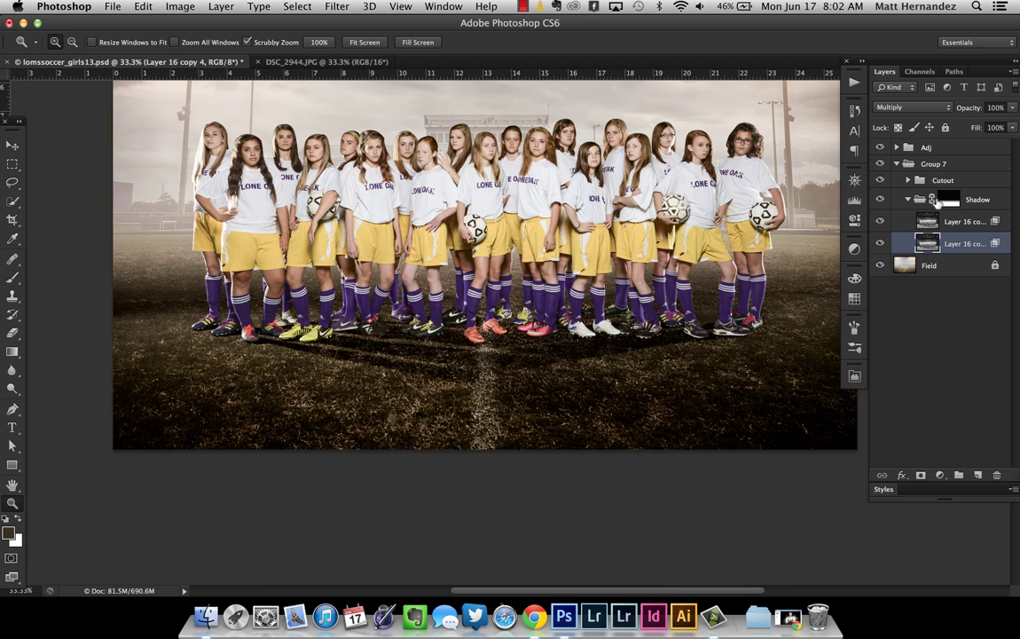
Paint black on the Shadow group's mask with a soft brush at 10% flow to fade the darkened grass behind the team's legs.
click(949, 203)
click(907, 200)
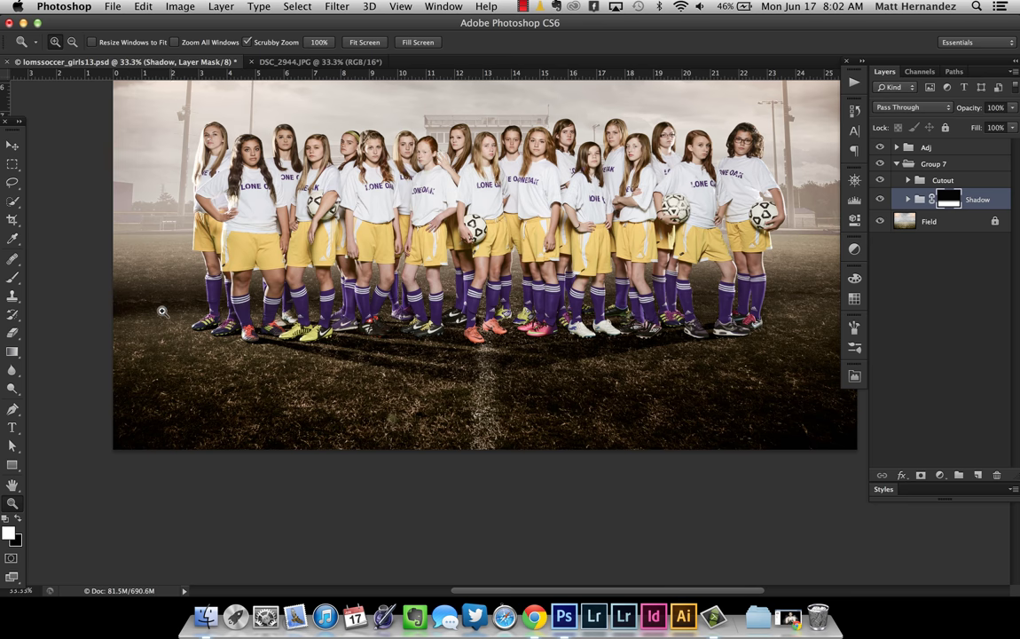
key(b)
drag(195, 298, 240, 291)
key(x)
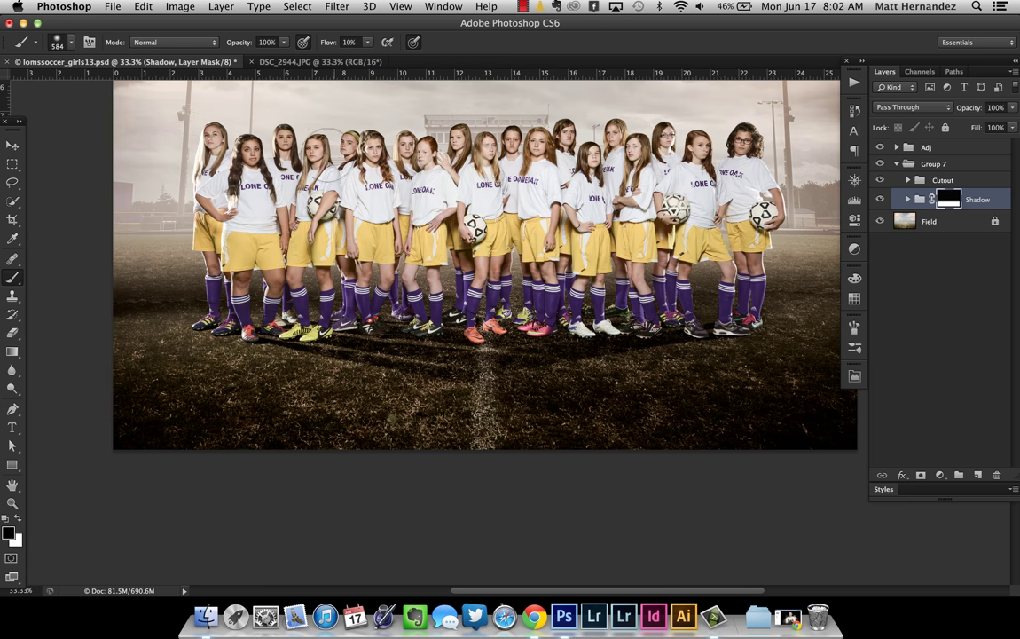
click(350, 42)
key(Return)
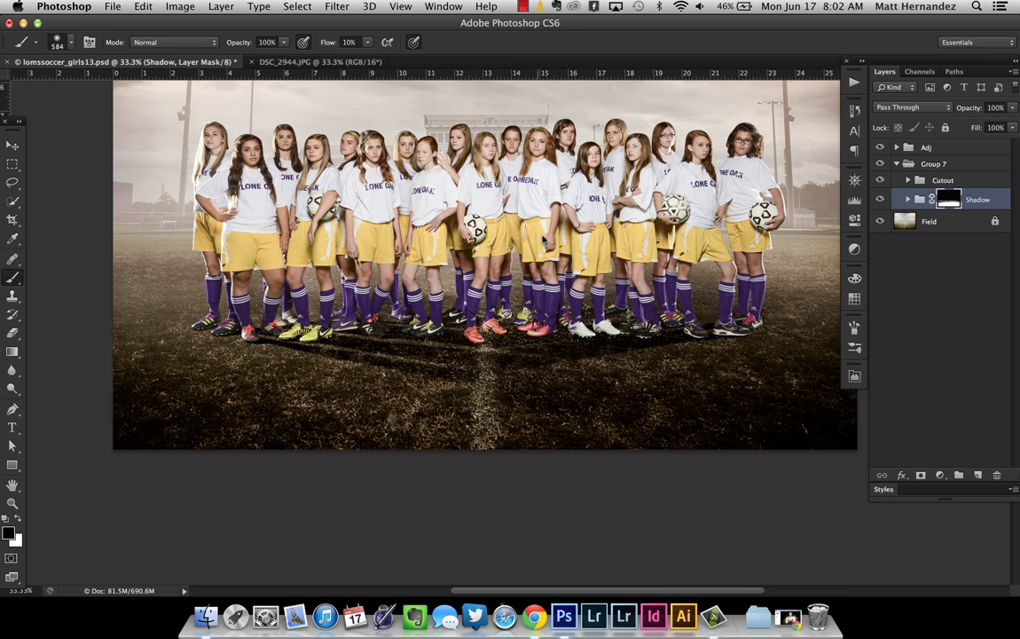
Compare the composite with the Shadow group hidden and shown, and inspect the shadows below the central players' feet.
scroll(484, 266, up, 3)
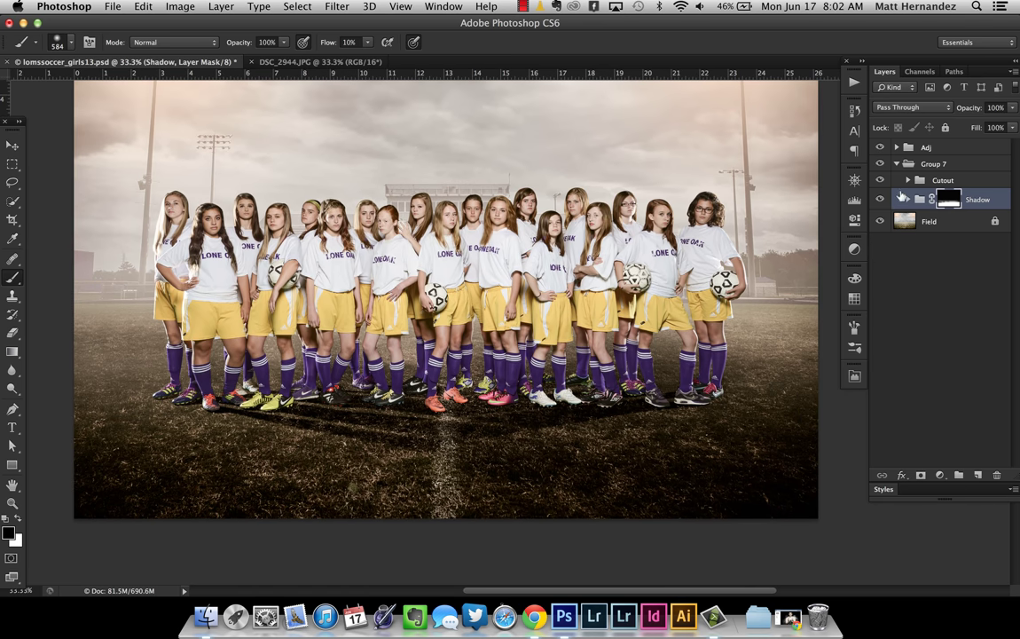
click(881, 199)
click(881, 199)
key(z)
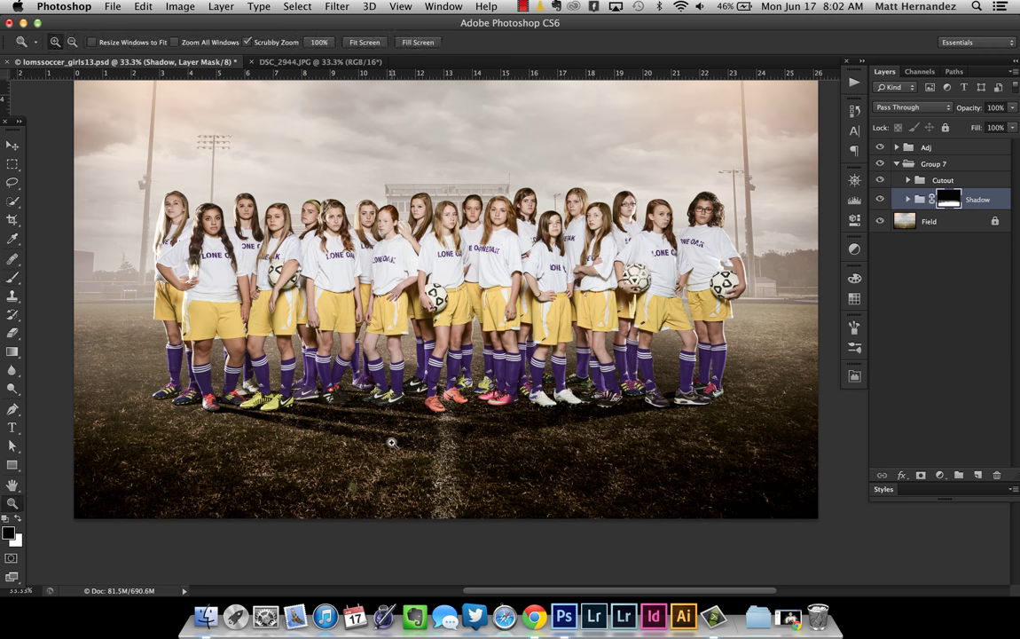
click(398, 439)
click(403, 422)
alt+click(410, 411)
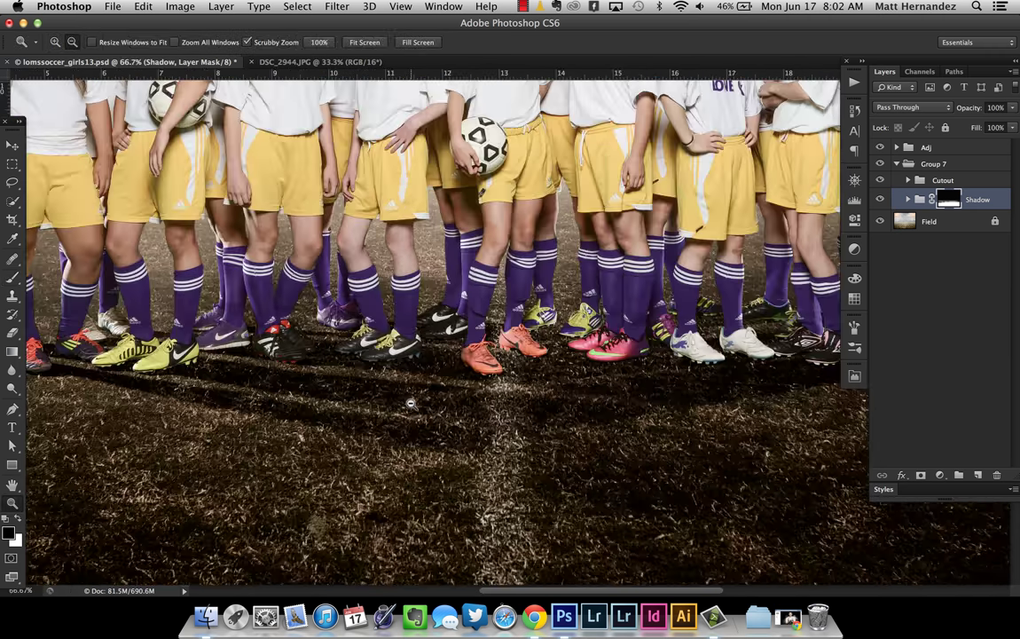
alt+click(410, 411)
alt+click(411, 410)
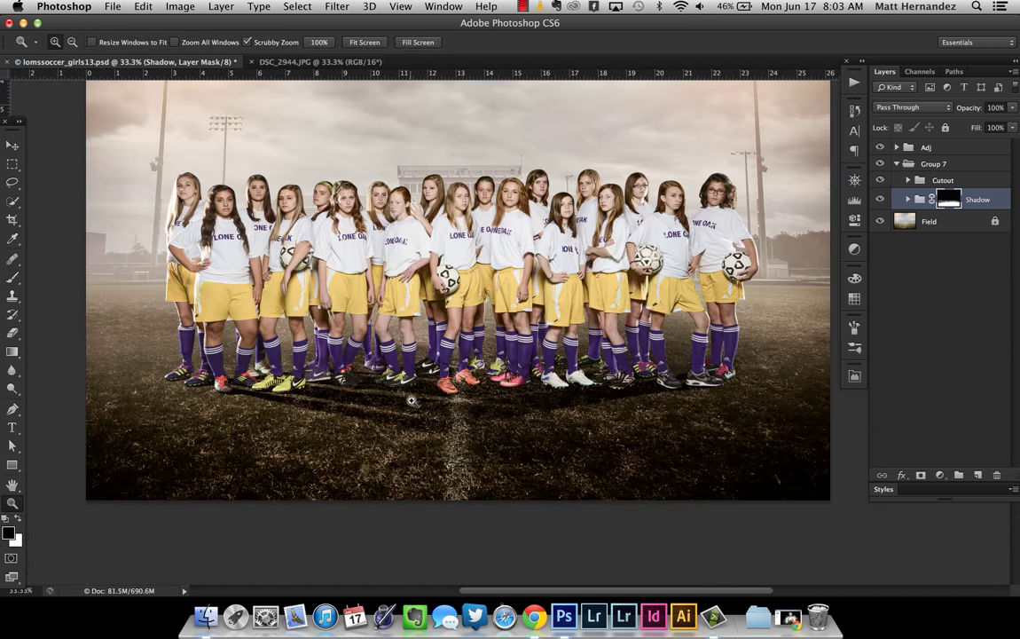
Examine how the cast shadows blend into the grass around the outer players' cleats and across the whole composite.
drag(366, 400, 390, 420)
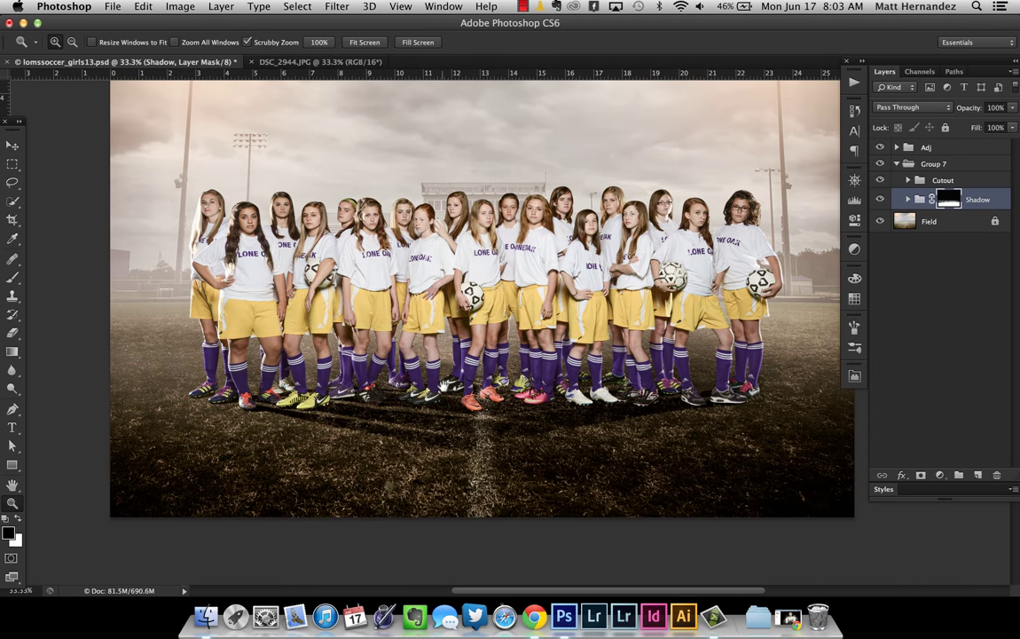
click(232, 401)
click(226, 362)
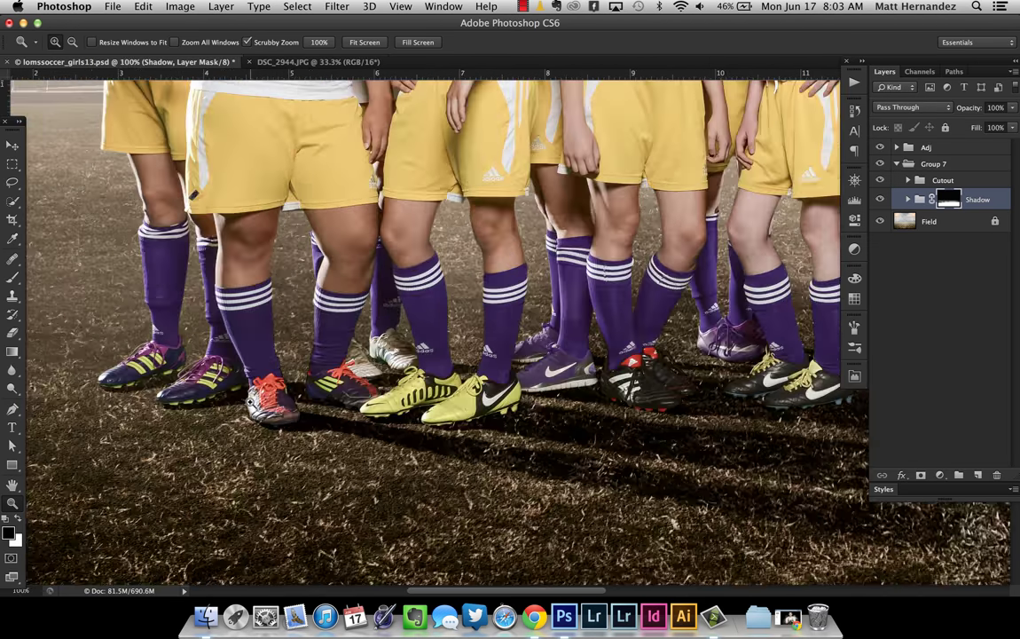
alt+click(227, 362)
alt+click(229, 359)
alt+click(235, 357)
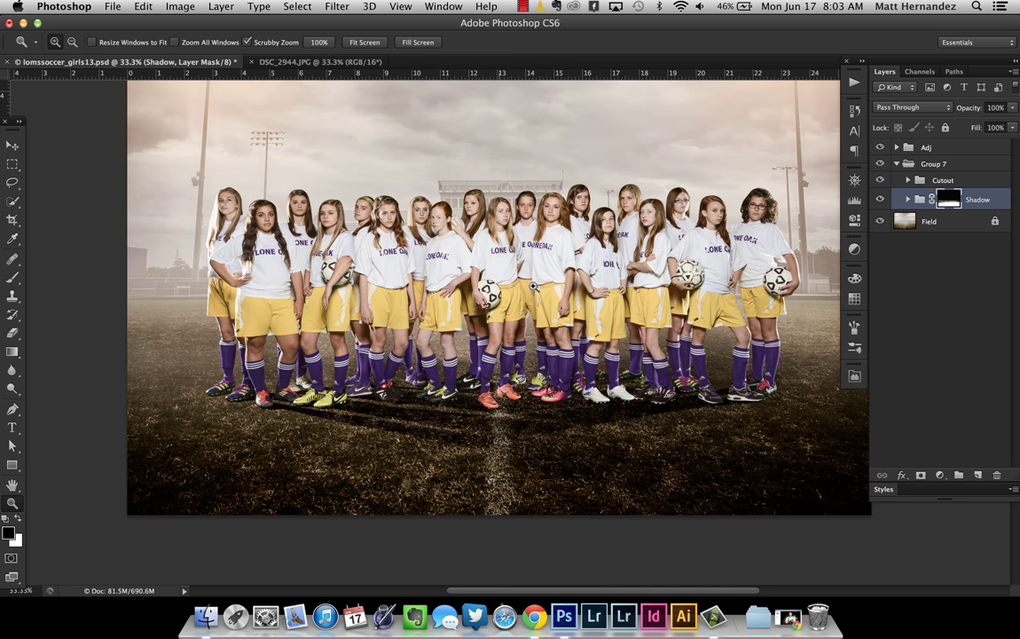
click(417, 372)
click(461, 405)
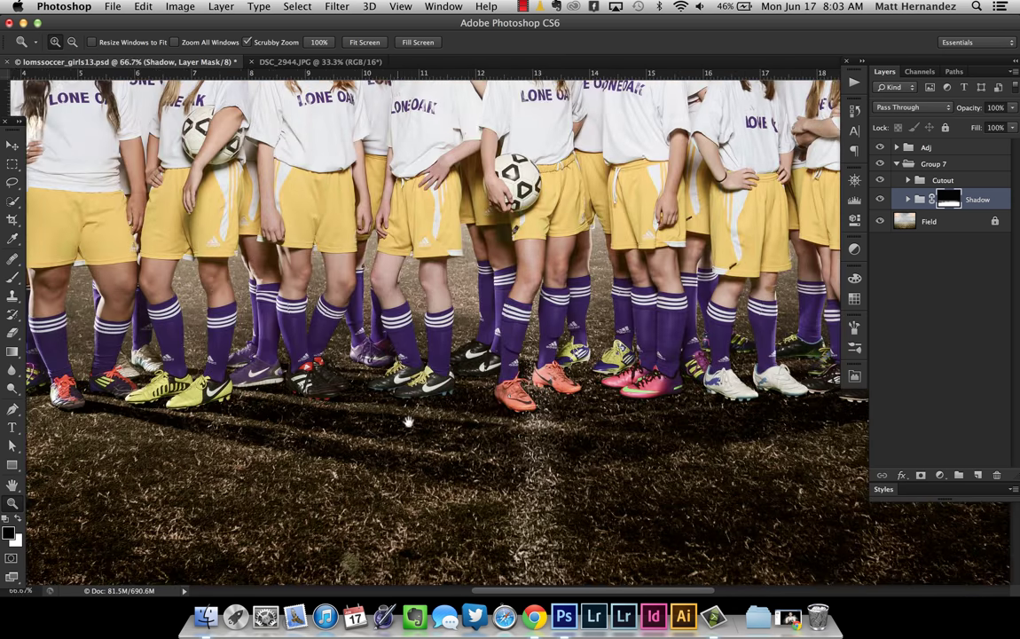
drag(368, 378, 510, 398)
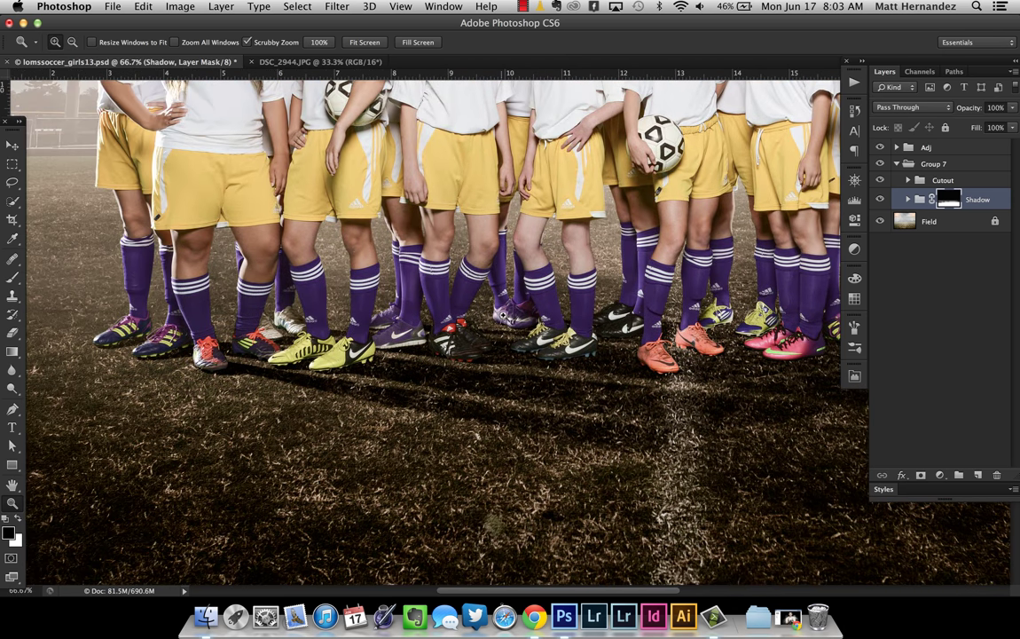
alt+click(448, 290)
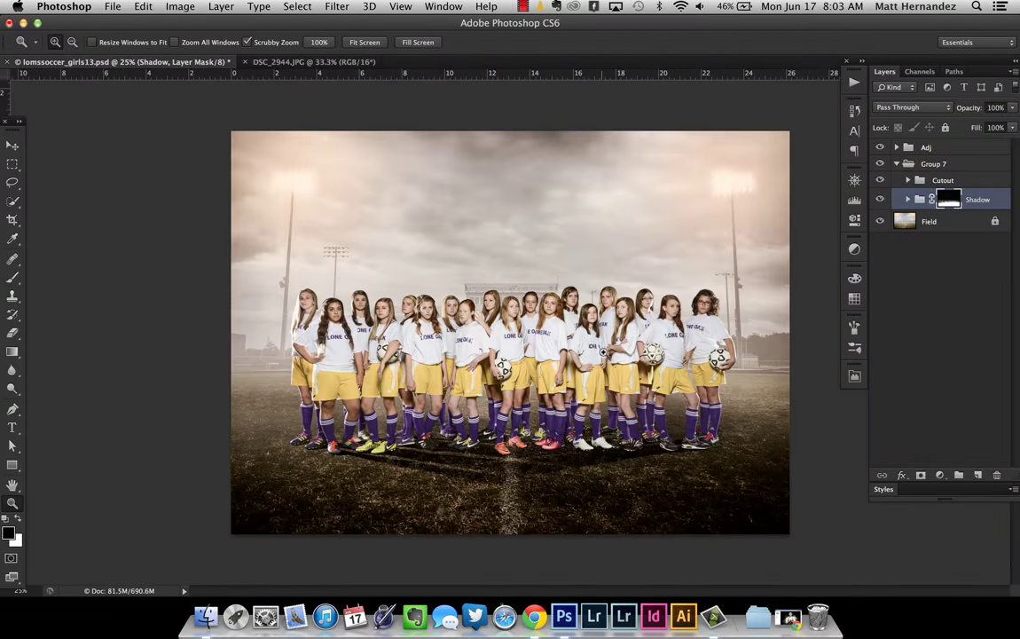